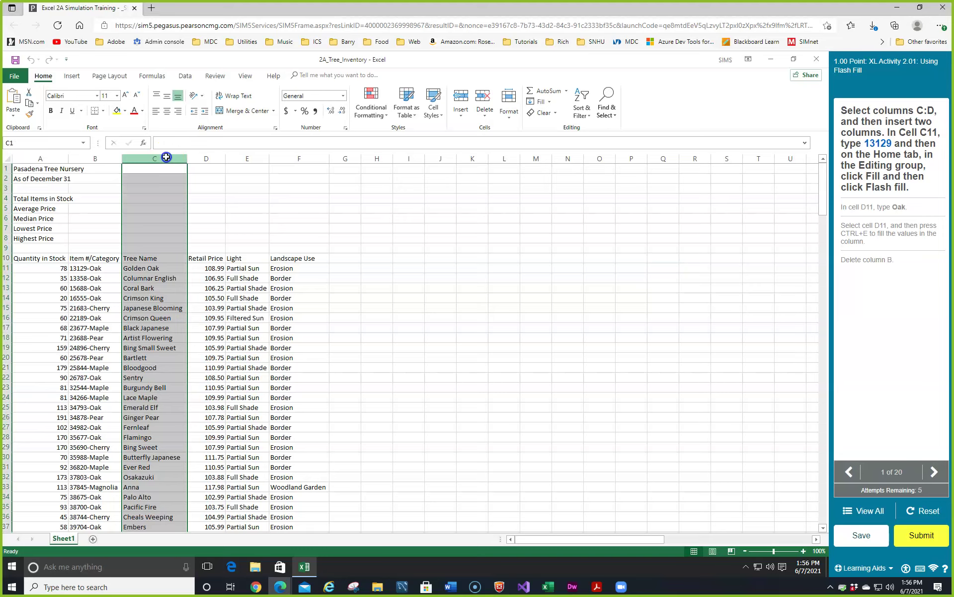
left_click_drag(184, 157, 202, 159)
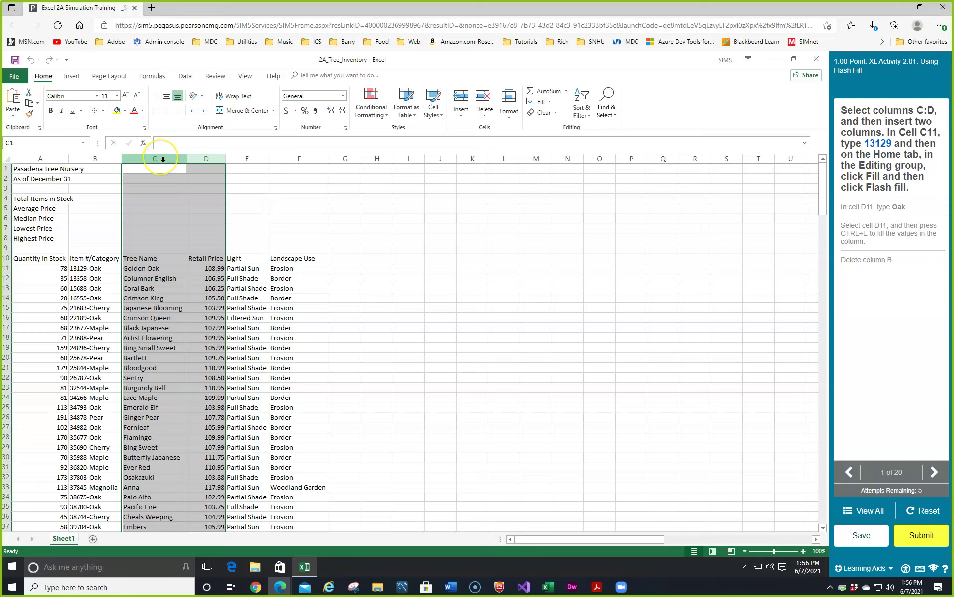
left_click(462, 122)
left_click(463, 122)
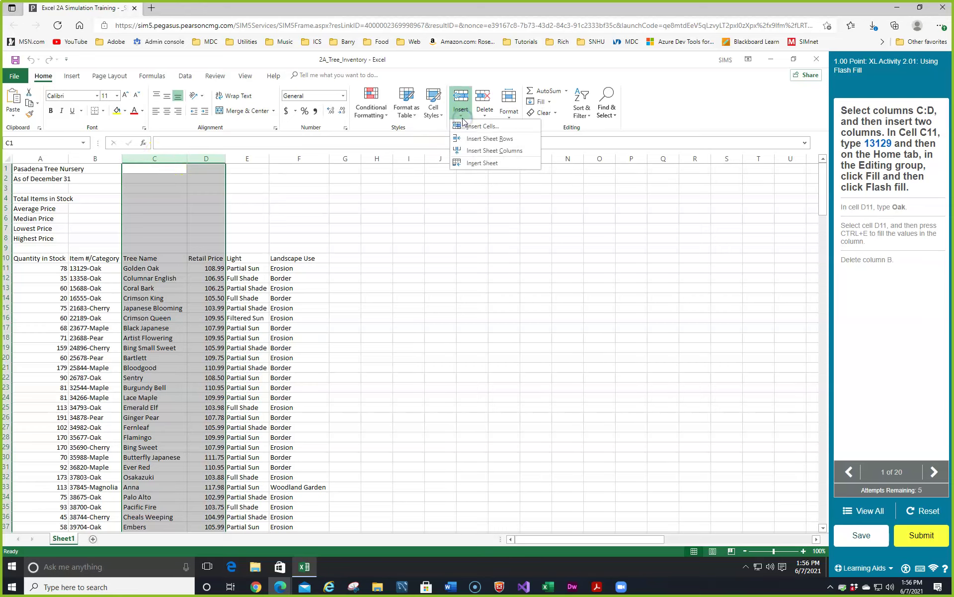
left_click(473, 151)
left_click(163, 160)
right_click(163, 160)
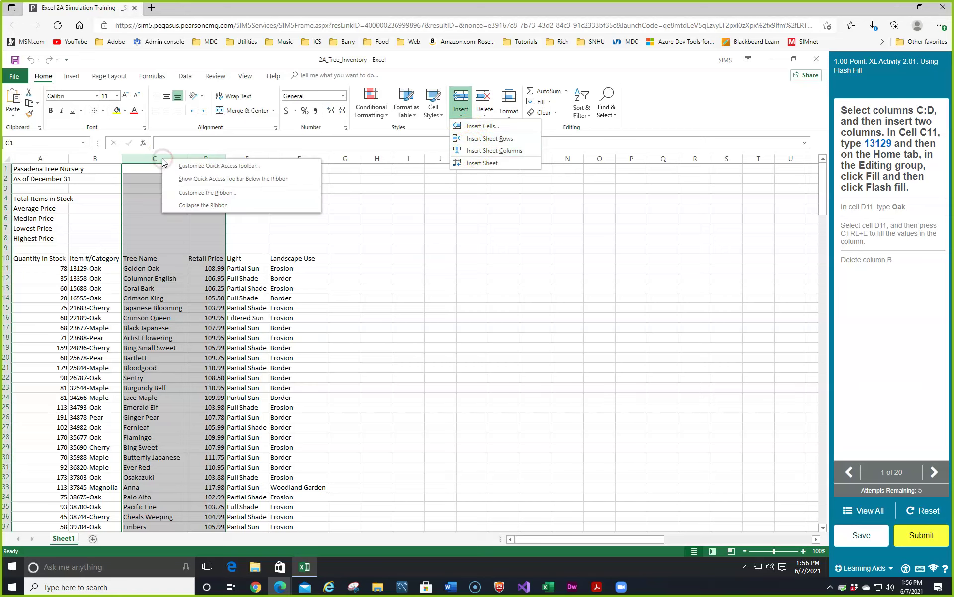
key("Escape")
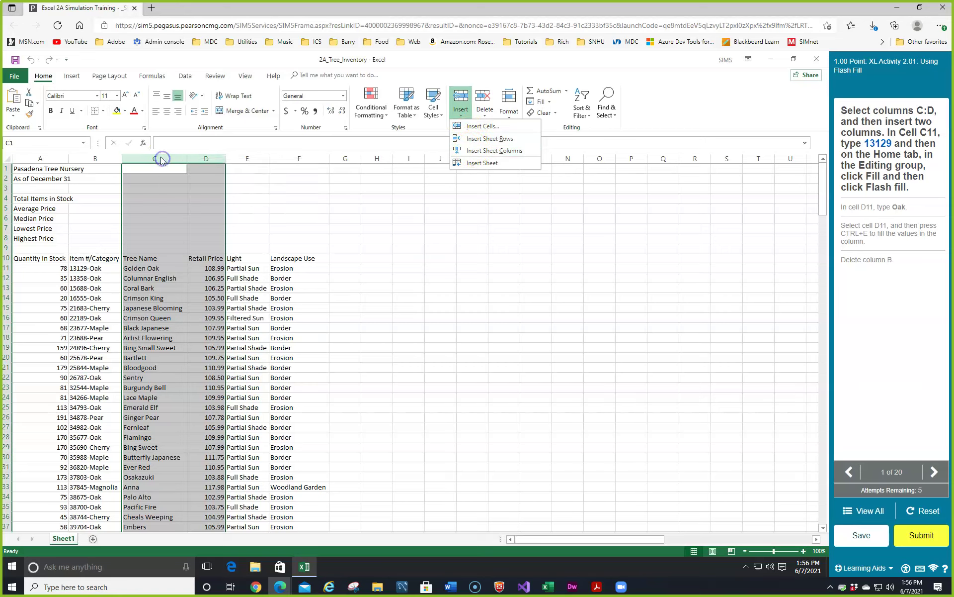
left_click(388, 175)
Step: Insert two blank columns before the Tree Name column by selecting columns C:D
left_click_drag(158, 158, 195, 158)
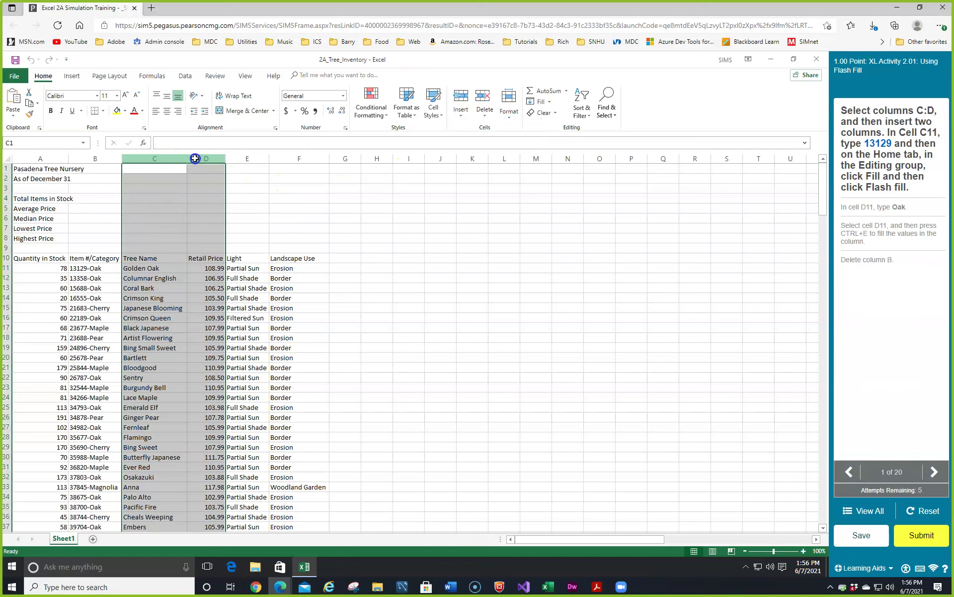
right_click(166, 159)
left_click(191, 228)
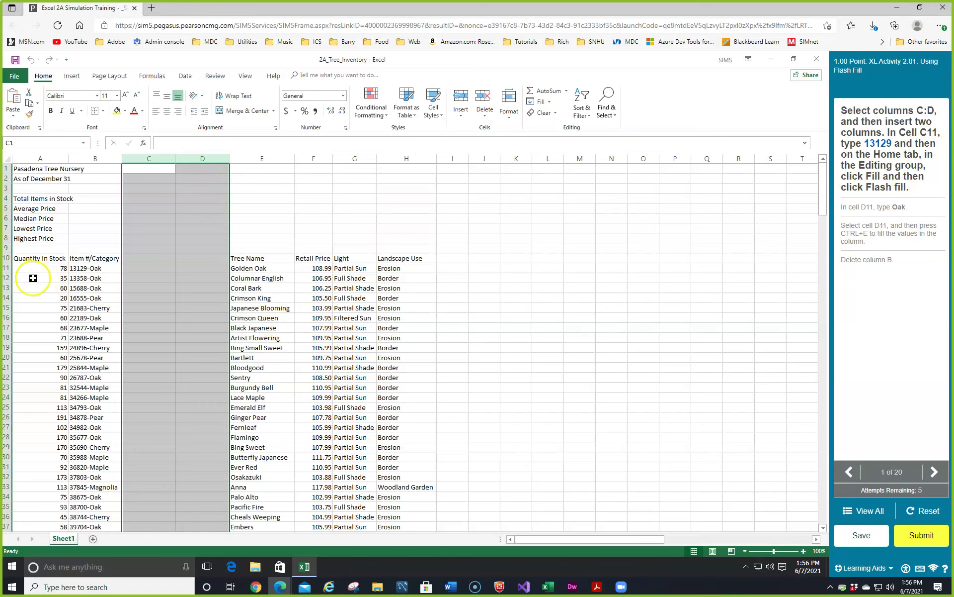
Step: Enter 13129 in cell C11 and Flash Fill the item numbers down column C
left_click(136, 270)
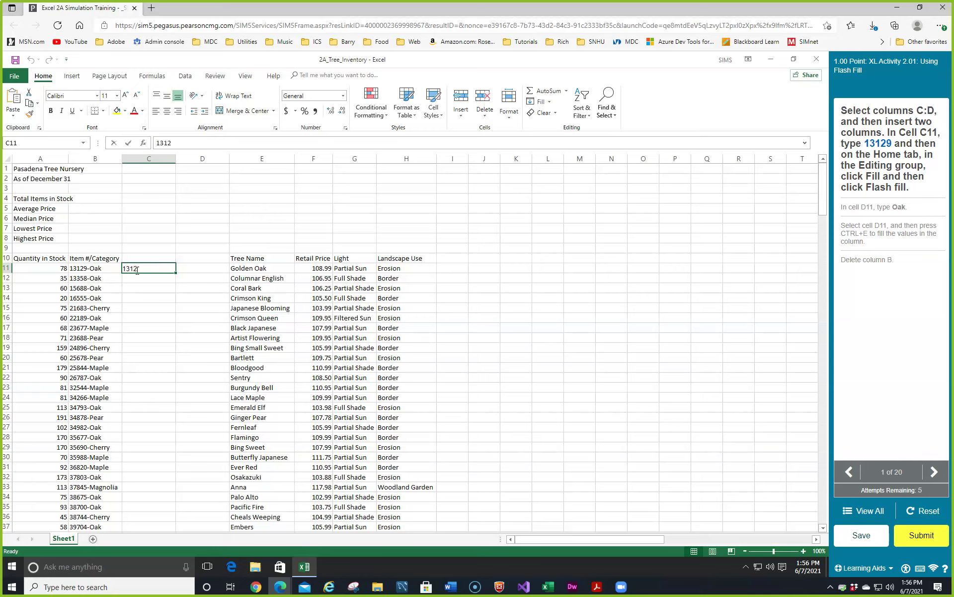
type("13129")
left_click(128, 144)
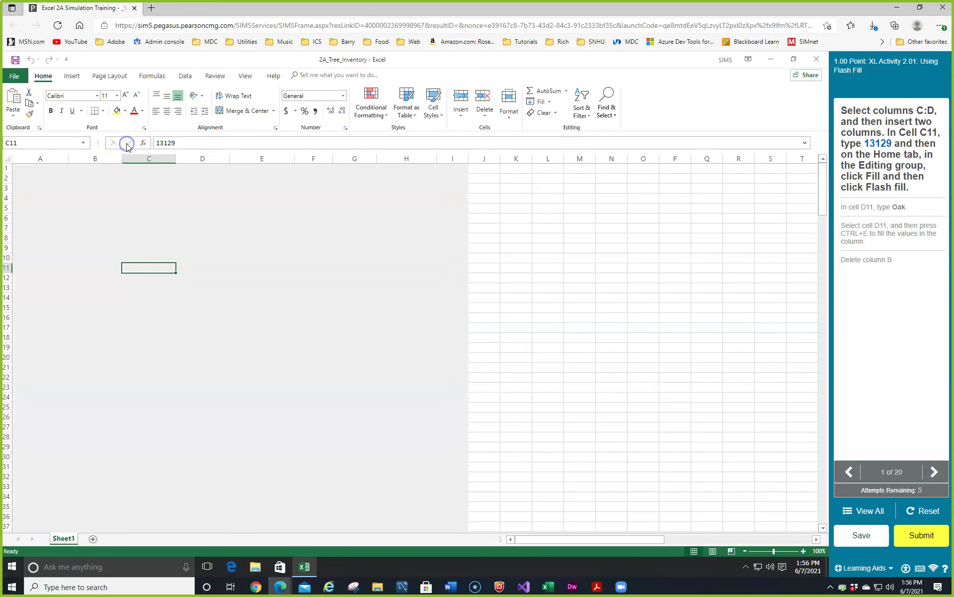
left_click(146, 269)
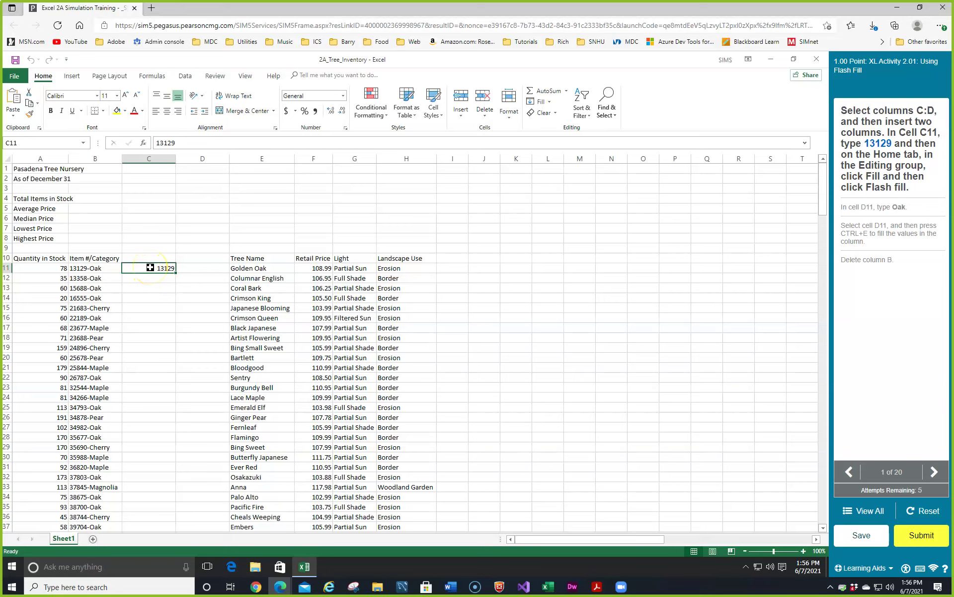
left_click(157, 269)
left_click(549, 103)
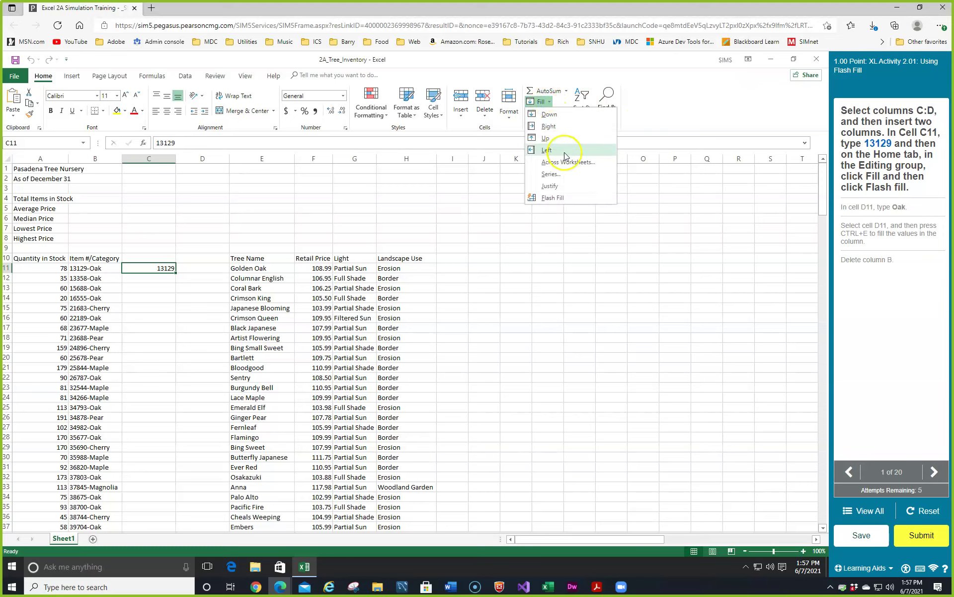
left_click(554, 197)
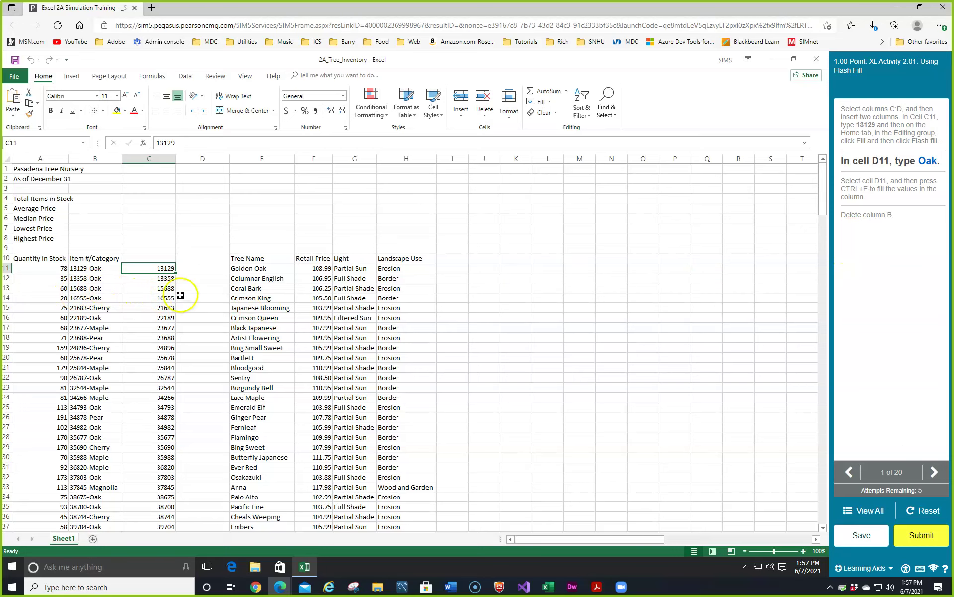
Step: Enter Oak in cell D11 and Flash Fill the tree categories down column D
left_click(189, 269)
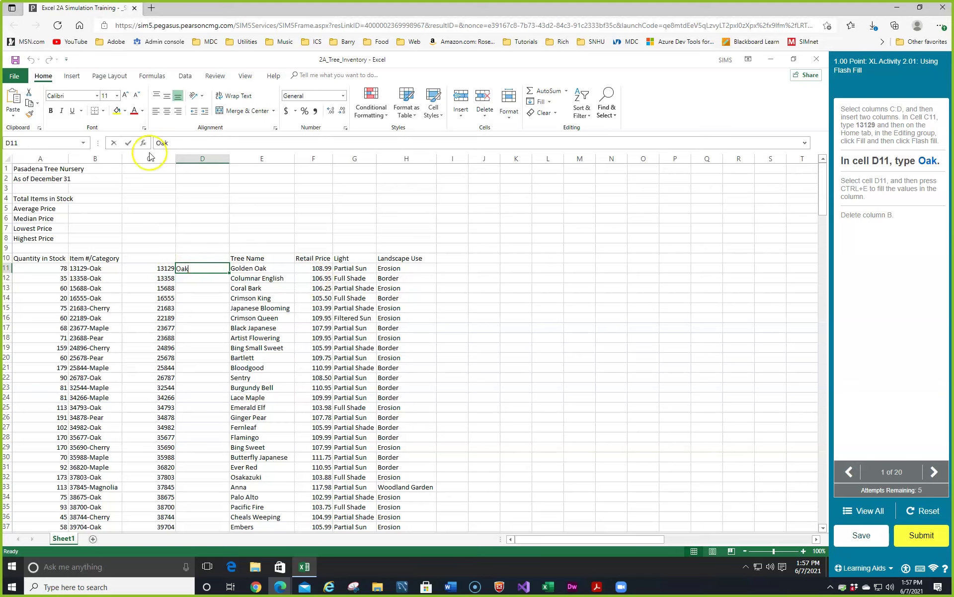
left_click(128, 143)
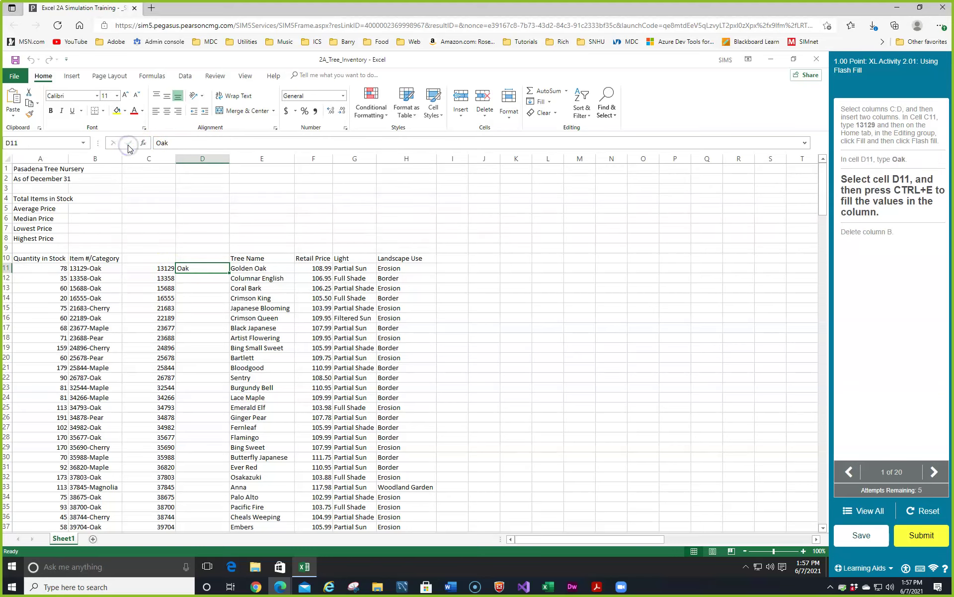
left_click(551, 103)
left_click(563, 199)
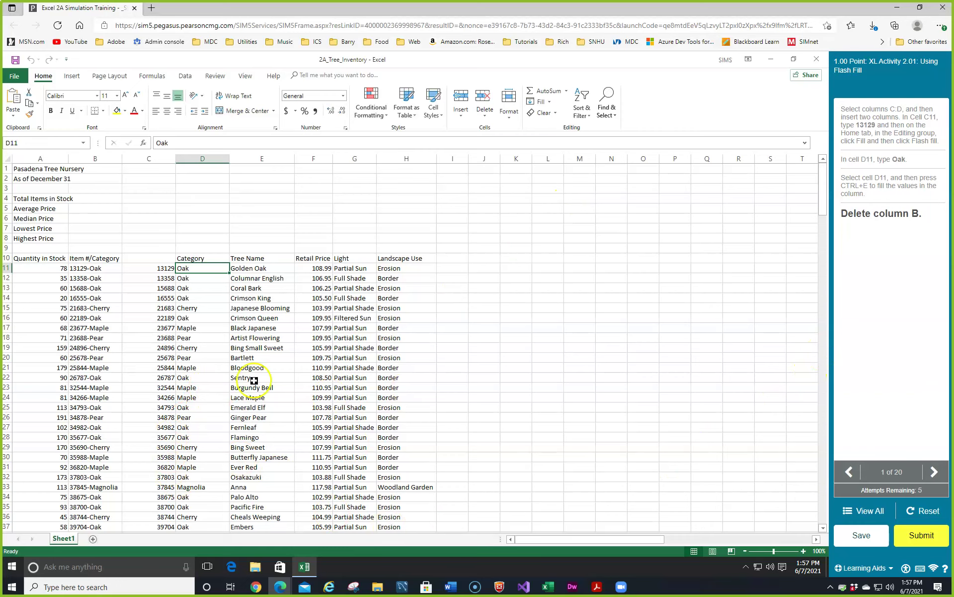
Step: Delete column B with the combined Item #/Category values
left_click(94, 157)
right_click(94, 158)
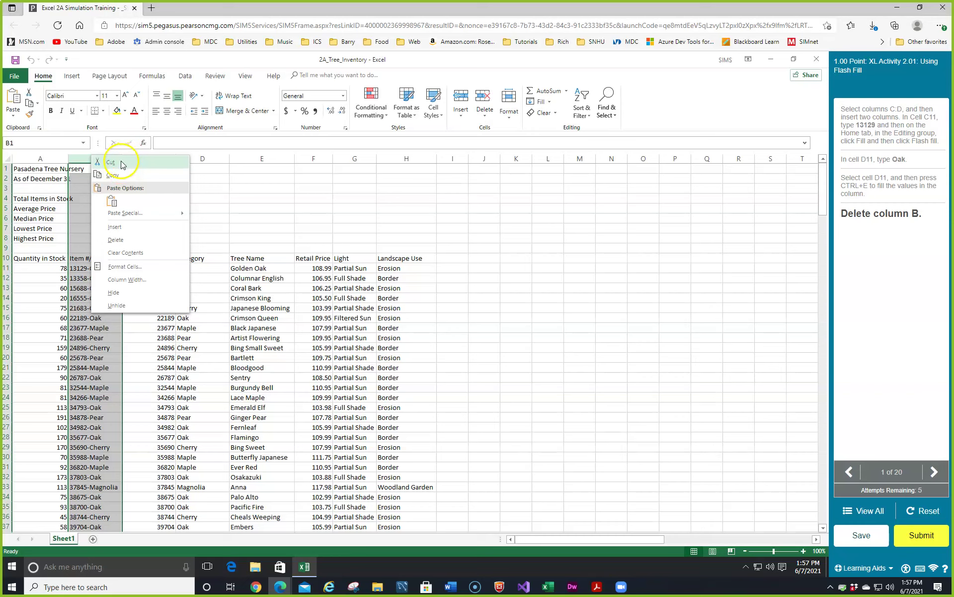
left_click(115, 239)
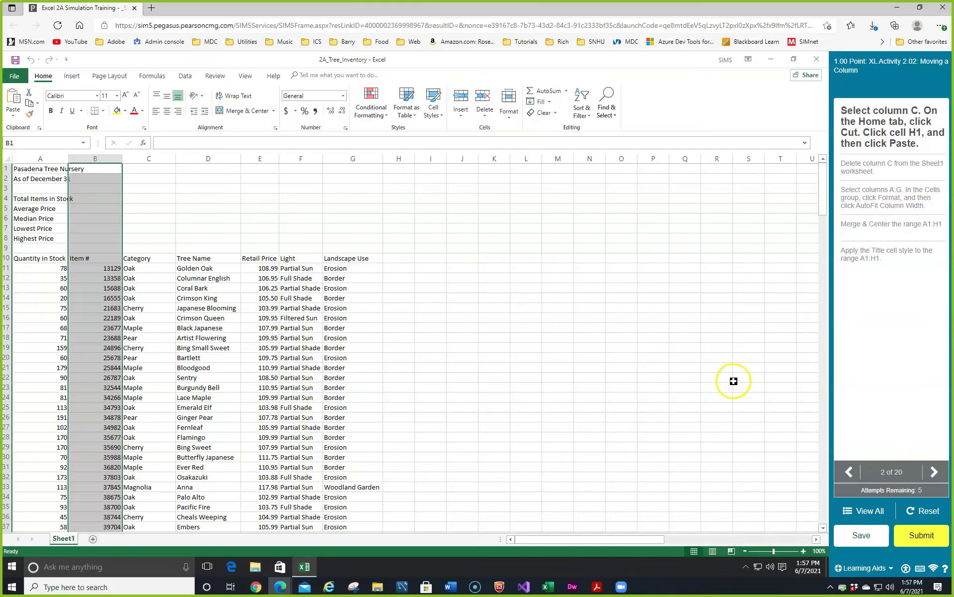
Step: Cut the entire Category column C so it can be moved
left_click(146, 158)
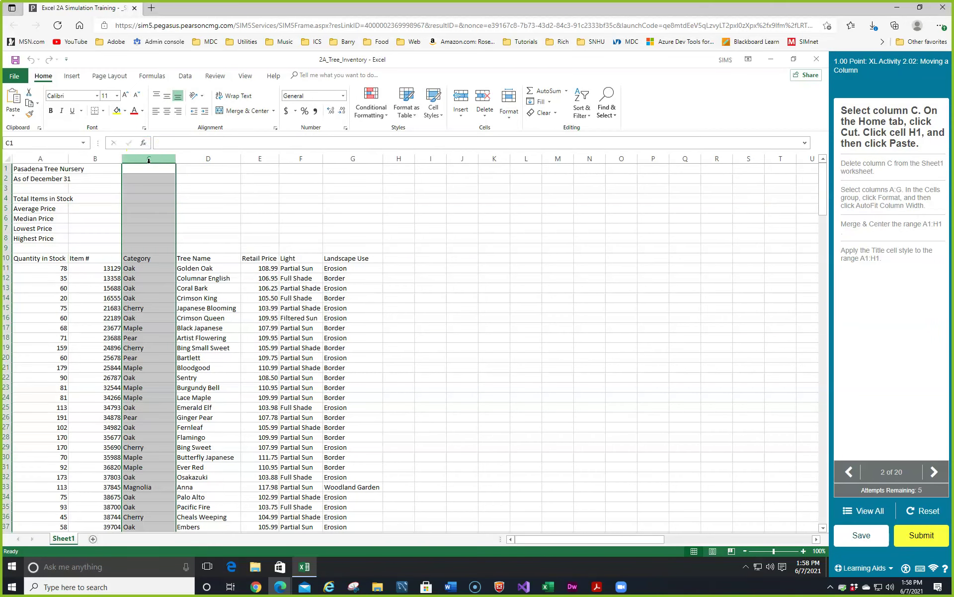
right_click(148, 160)
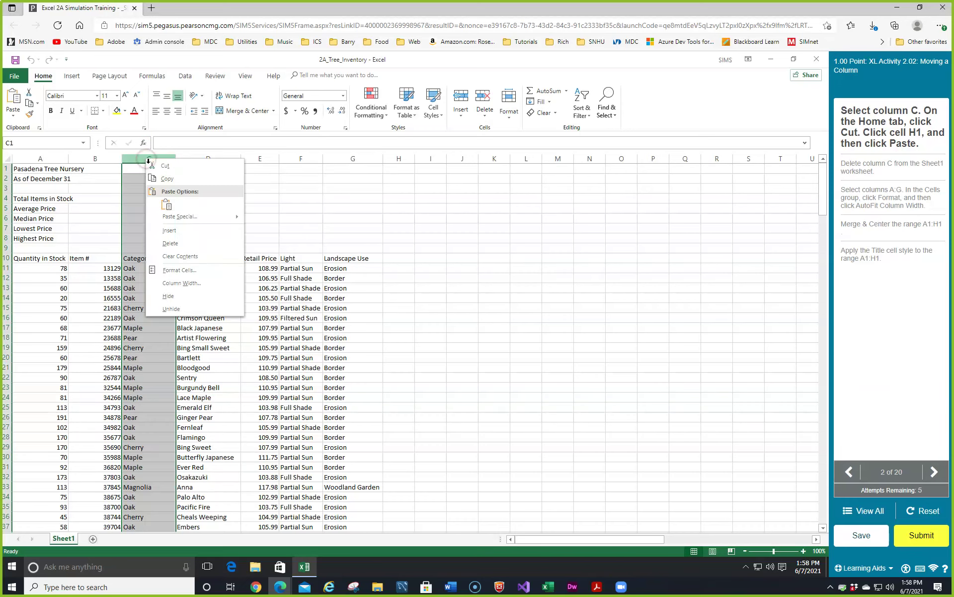
left_click(165, 165)
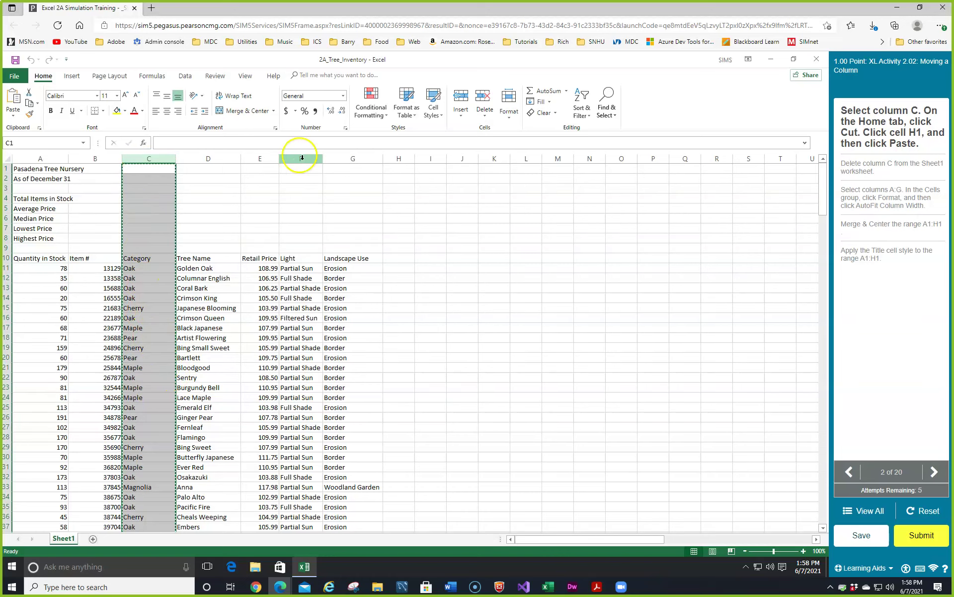
Step: Try to insert the cut Category cells at H1 and at the whole column H
left_click(389, 164)
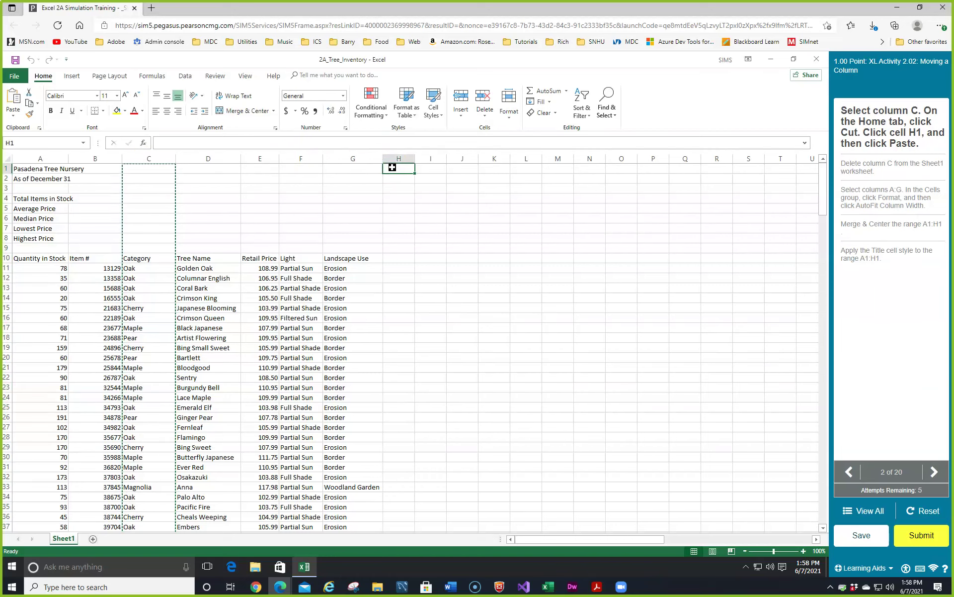
right_click(392, 168)
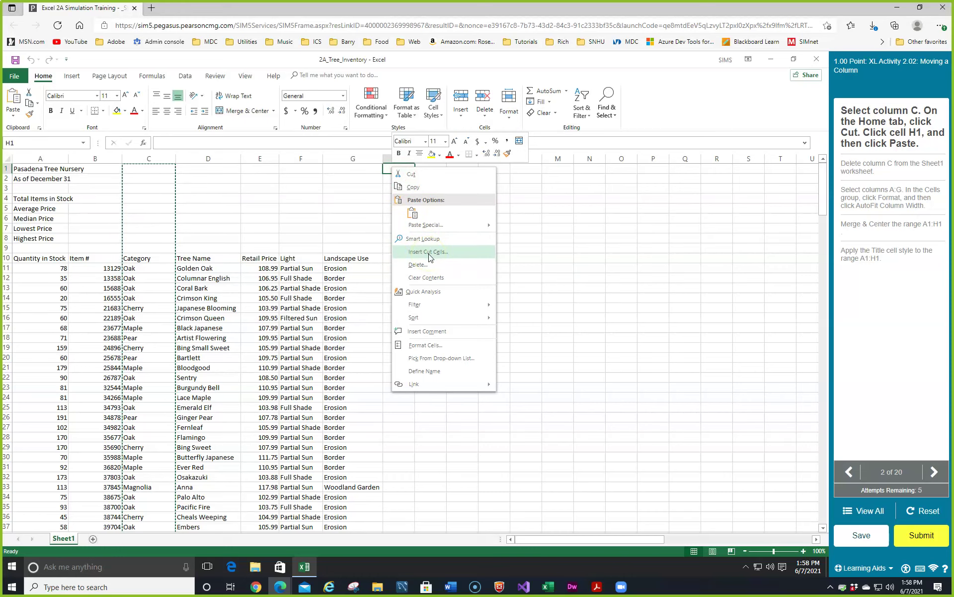
left_click(420, 215)
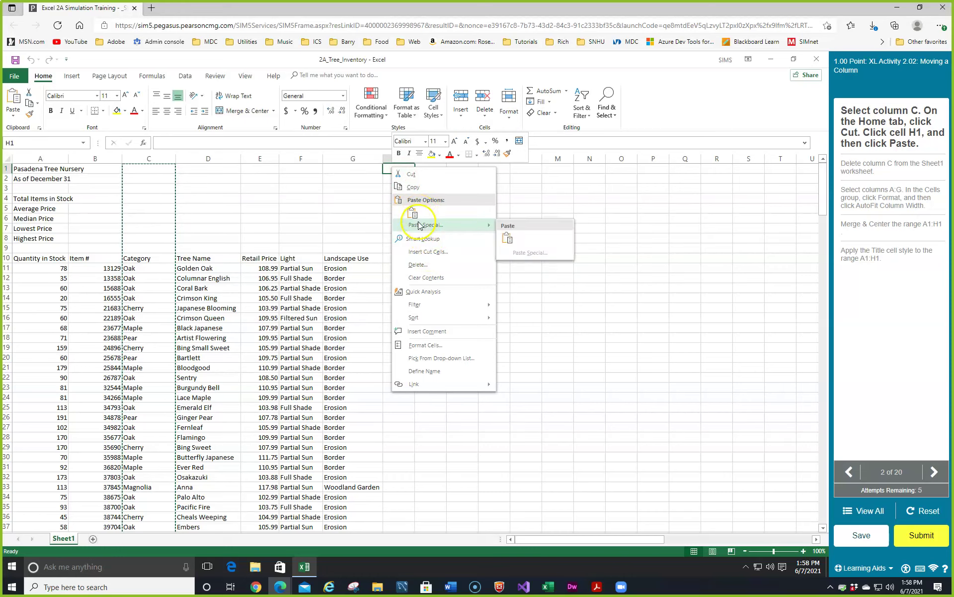
left_click(427, 252)
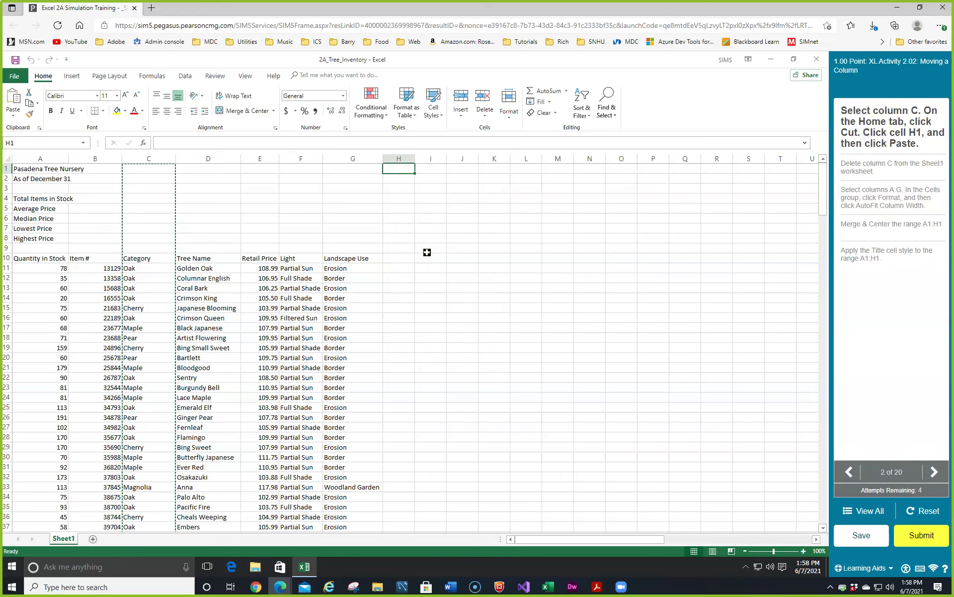
left_click(401, 158)
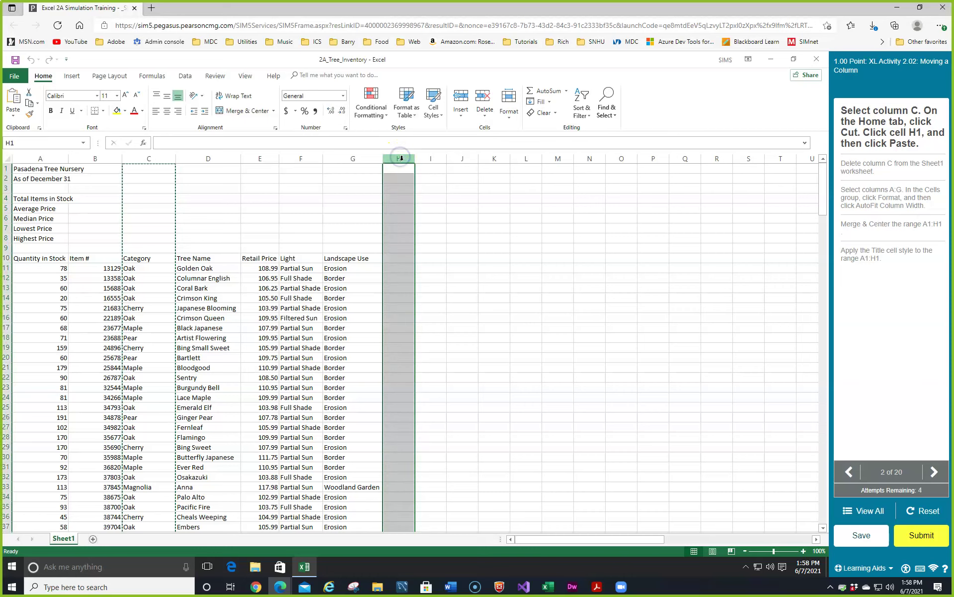
right_click(400, 157)
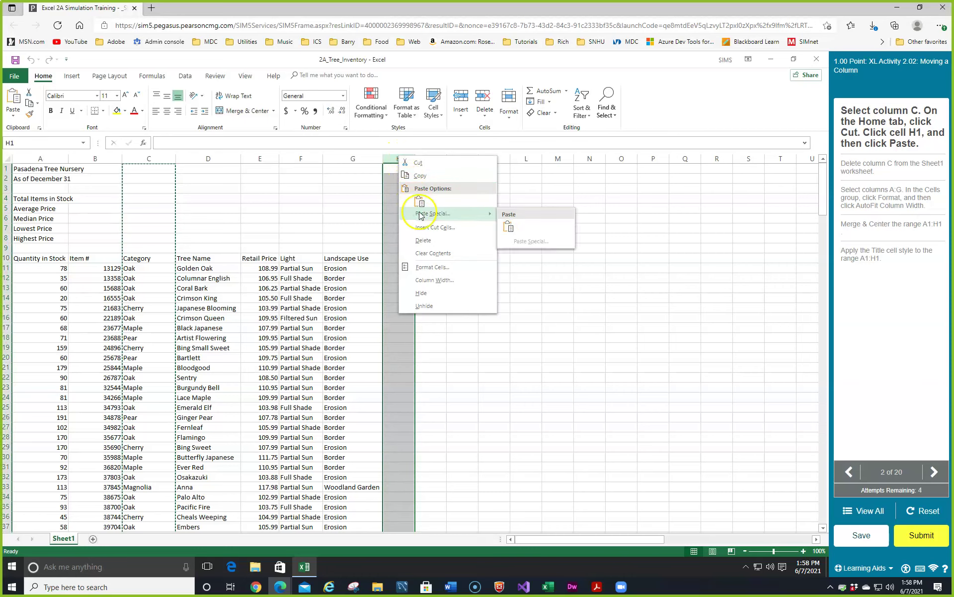
left_click(425, 230)
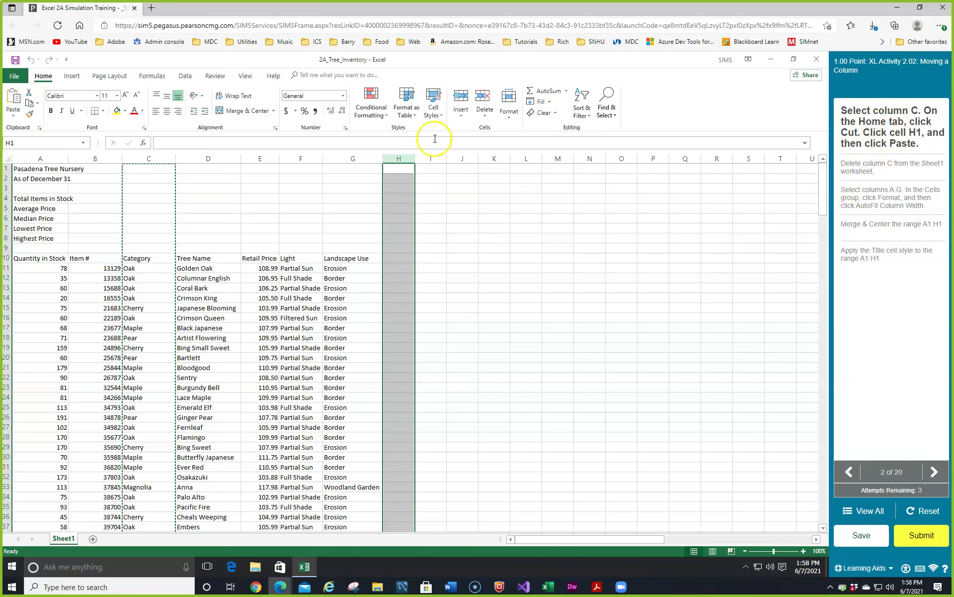
Step: Paste the cut Category column starting at cell H1
left_click(409, 169)
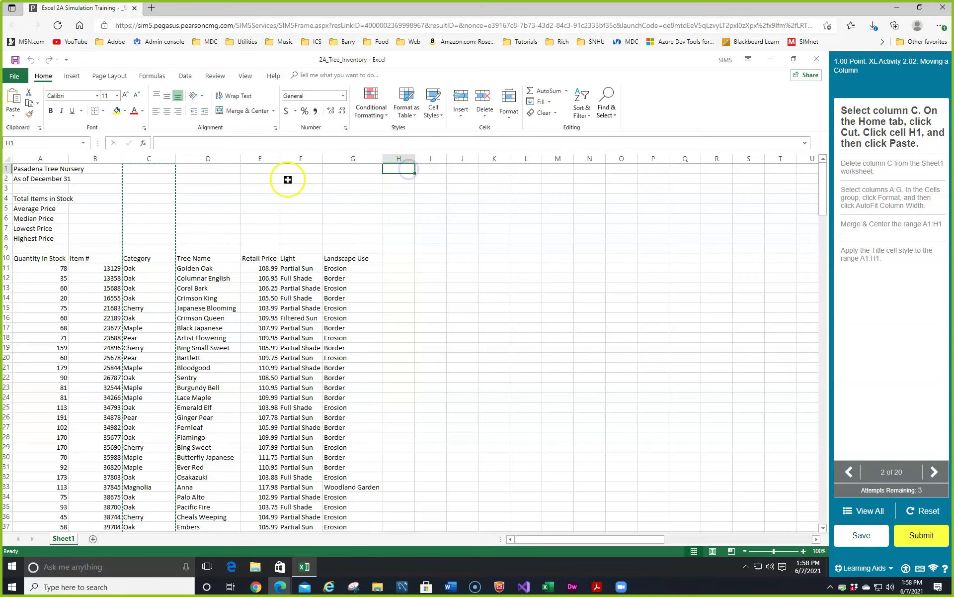
left_click(17, 99)
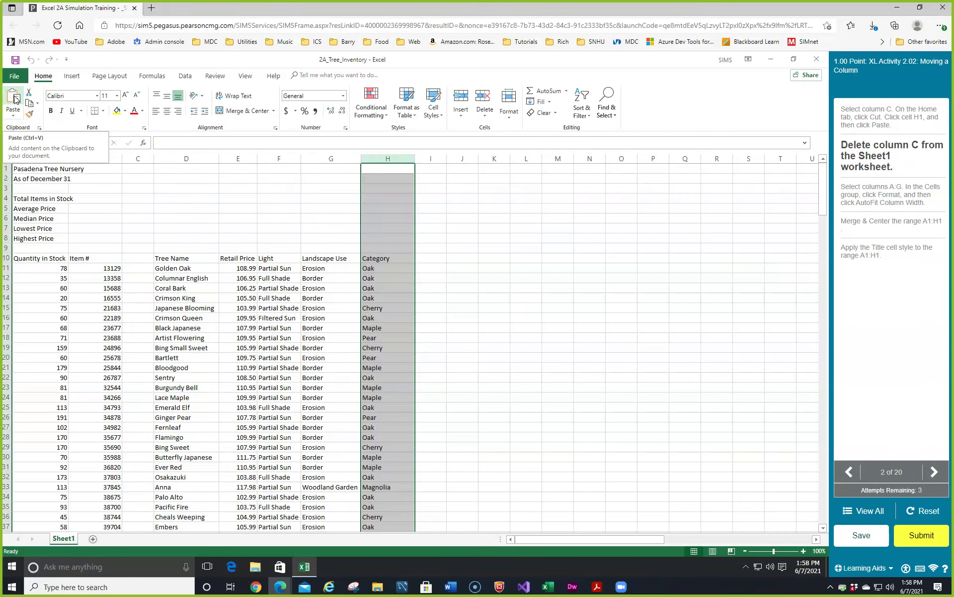
left_click(396, 160)
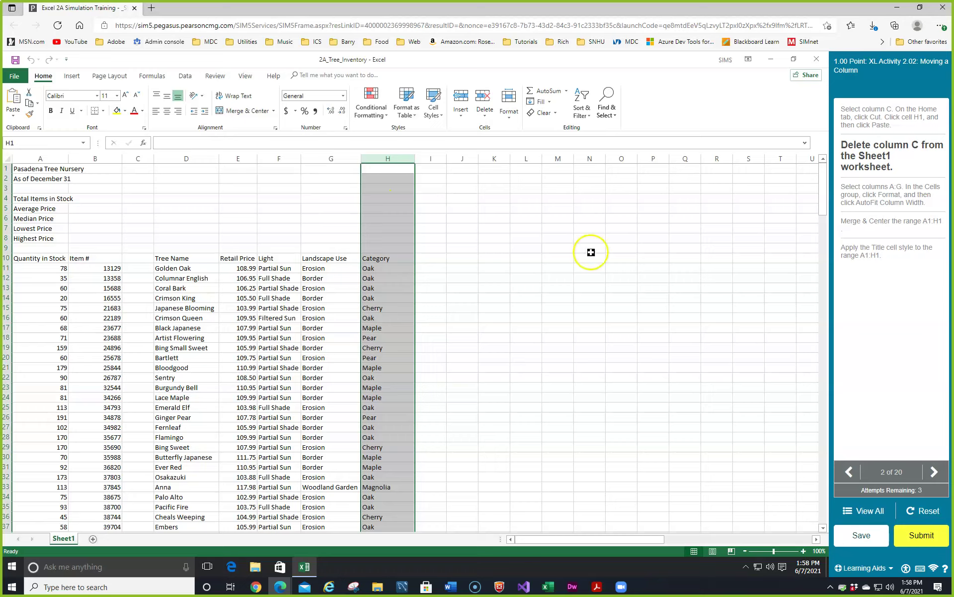
left_click(865, 158)
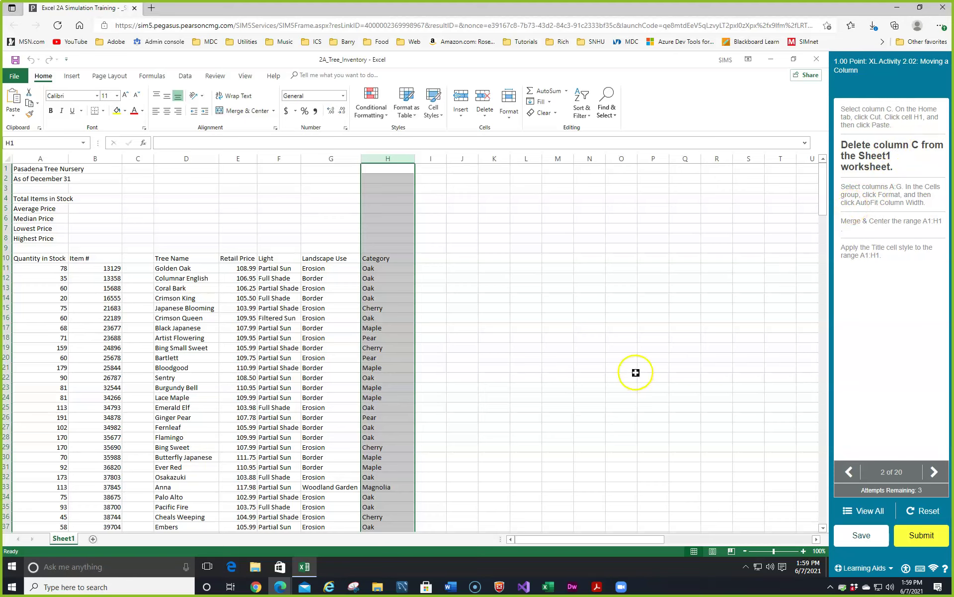
Step: Delete the empty column C between Item # and Tree Name
left_click(133, 158)
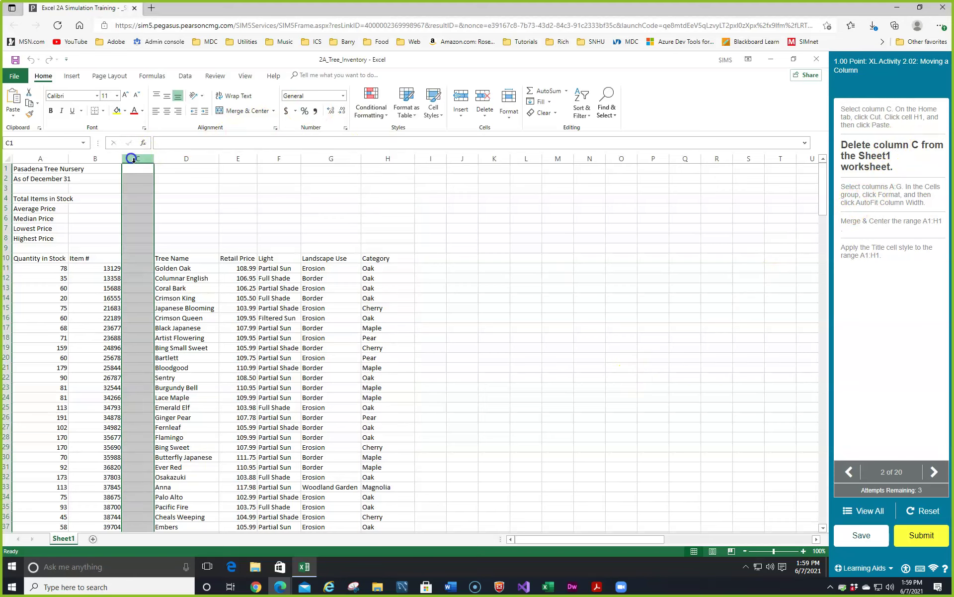
left_click(134, 159)
right_click(135, 158)
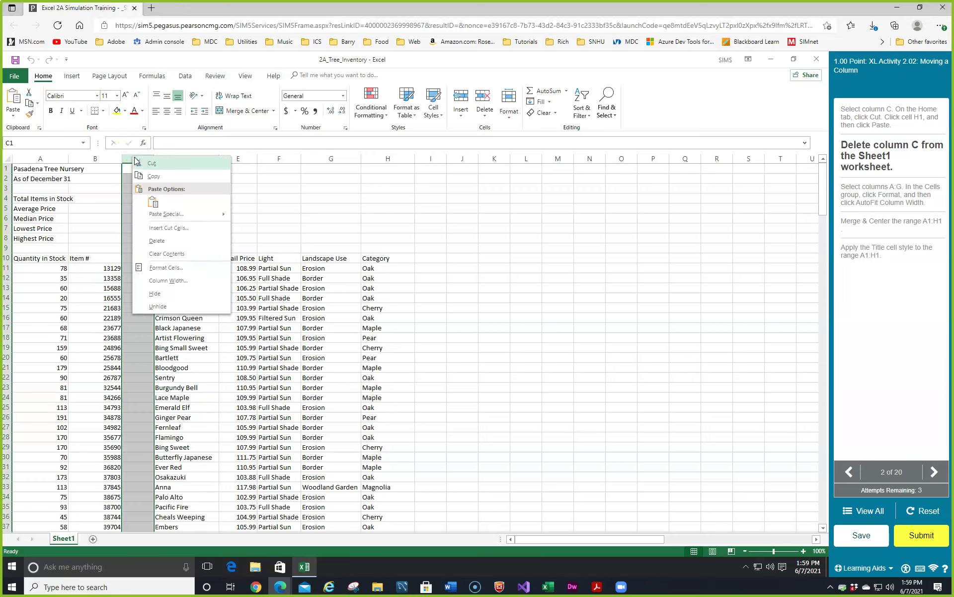
left_click(157, 241)
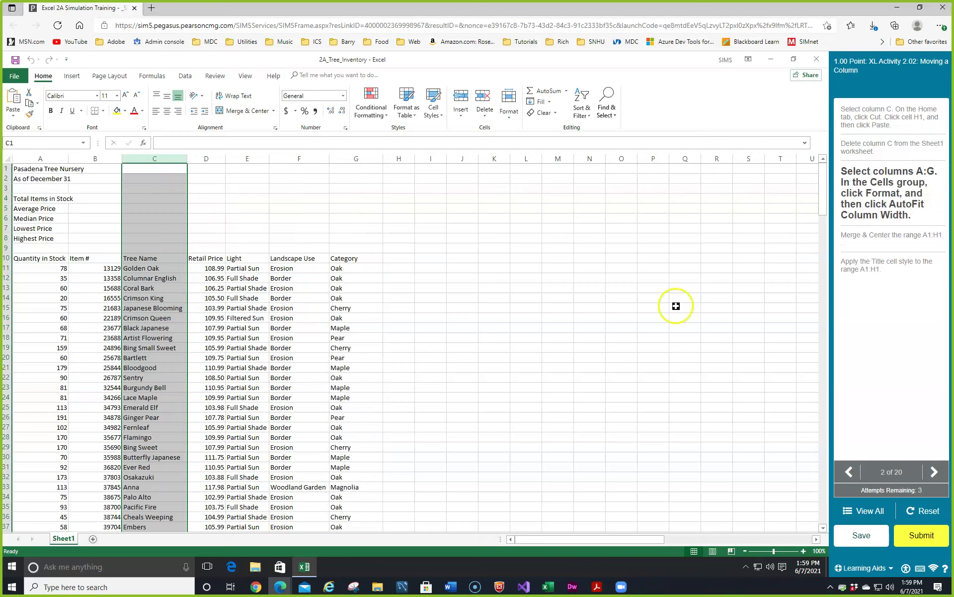
Step: AutoFit the column width of columns A through G
left_click_drag(41, 158, 343, 158)
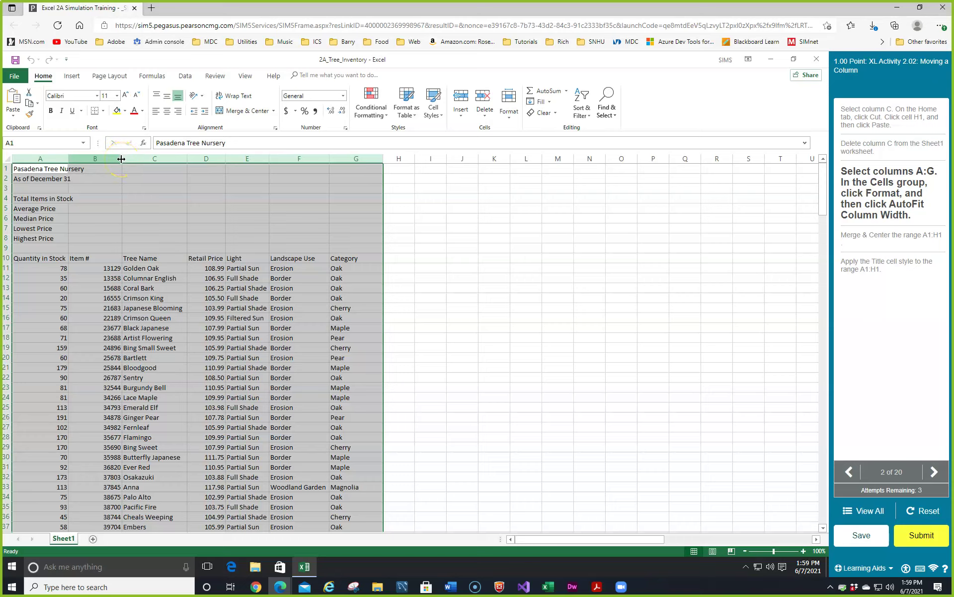
left_click(511, 125)
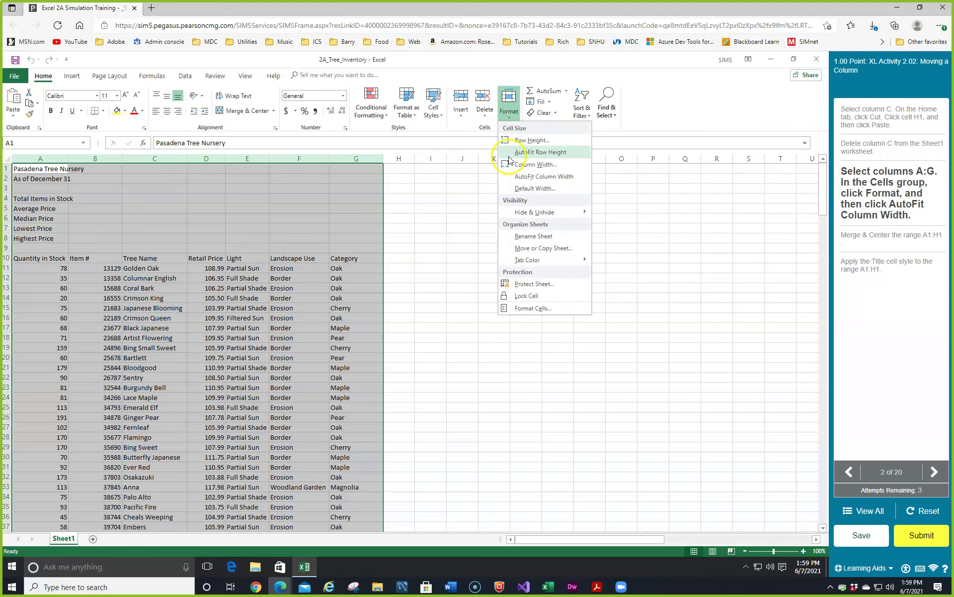
left_click(528, 177)
left_click(529, 176)
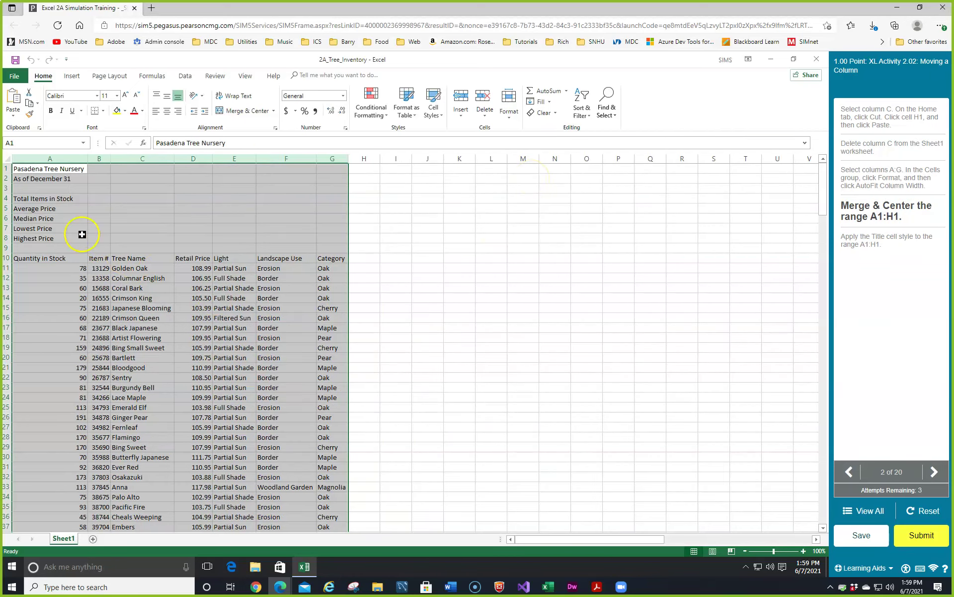
Step: Merge and center the worksheet title across the range A1:H1
left_click(32, 170)
left_click_drag(31, 168, 363, 169)
left_click(236, 112)
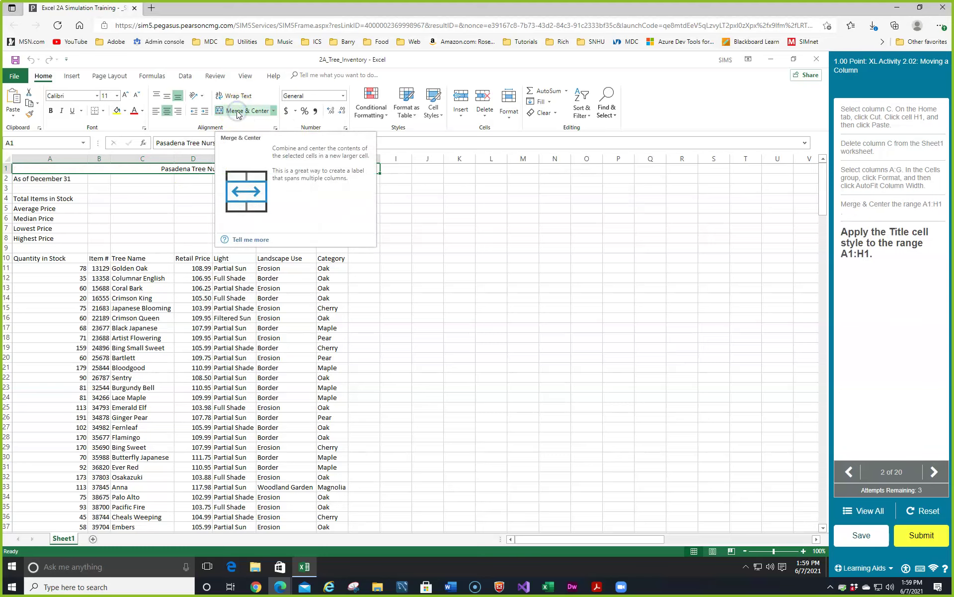
left_click(550, 259)
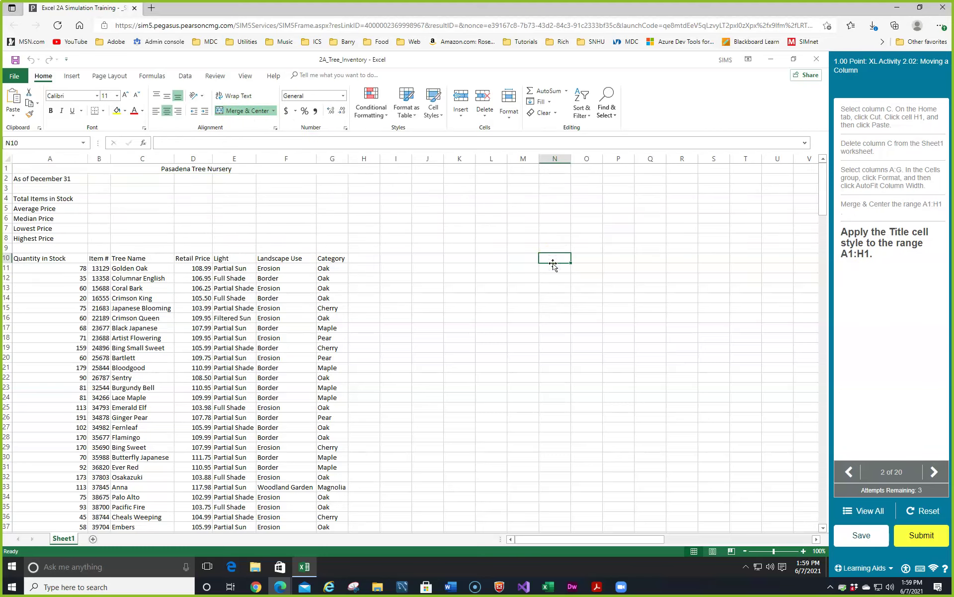
Step: Apply the Title cell style to the merged title in A1:H1
left_click(115, 167)
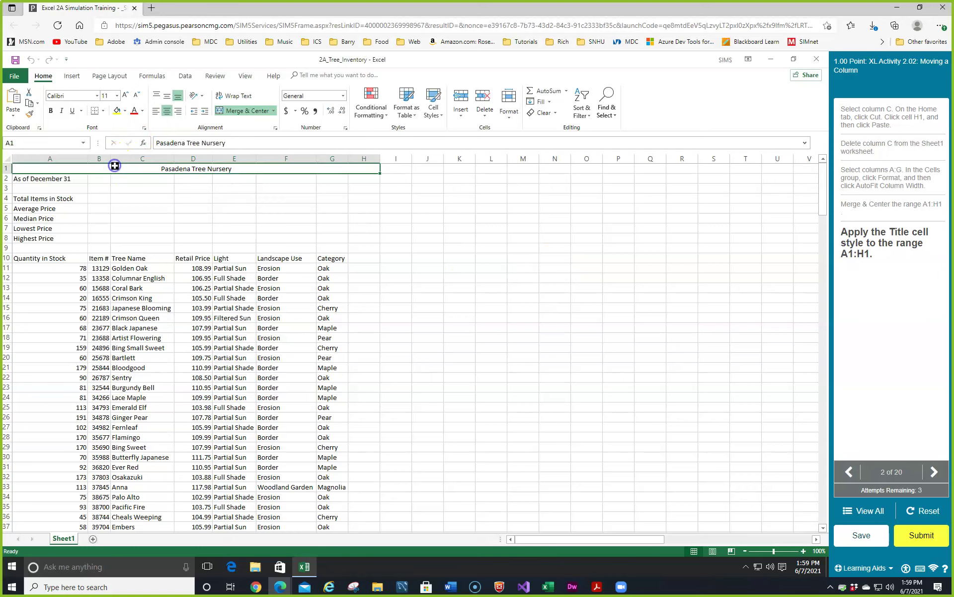
left_click(438, 115)
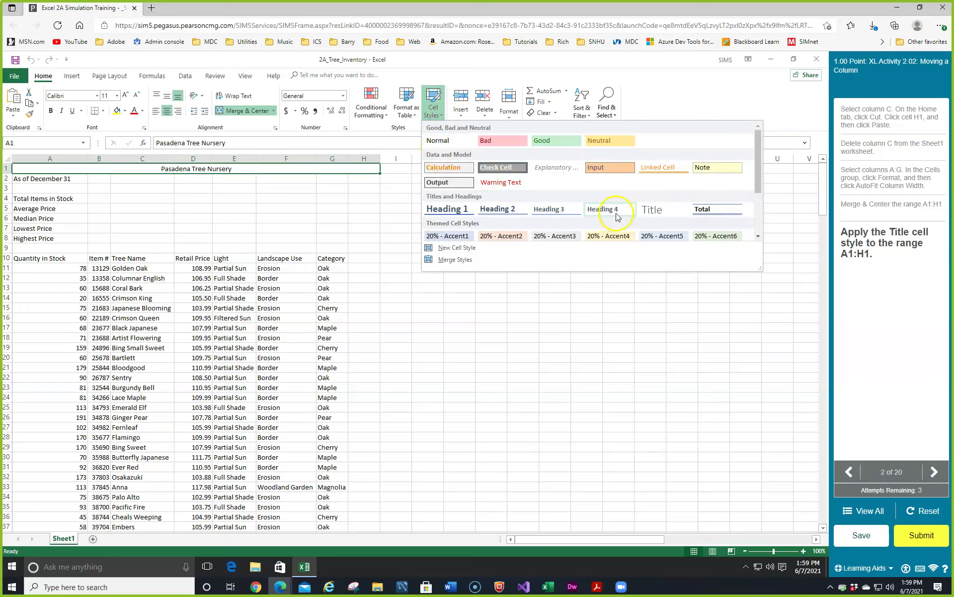
left_click(649, 213)
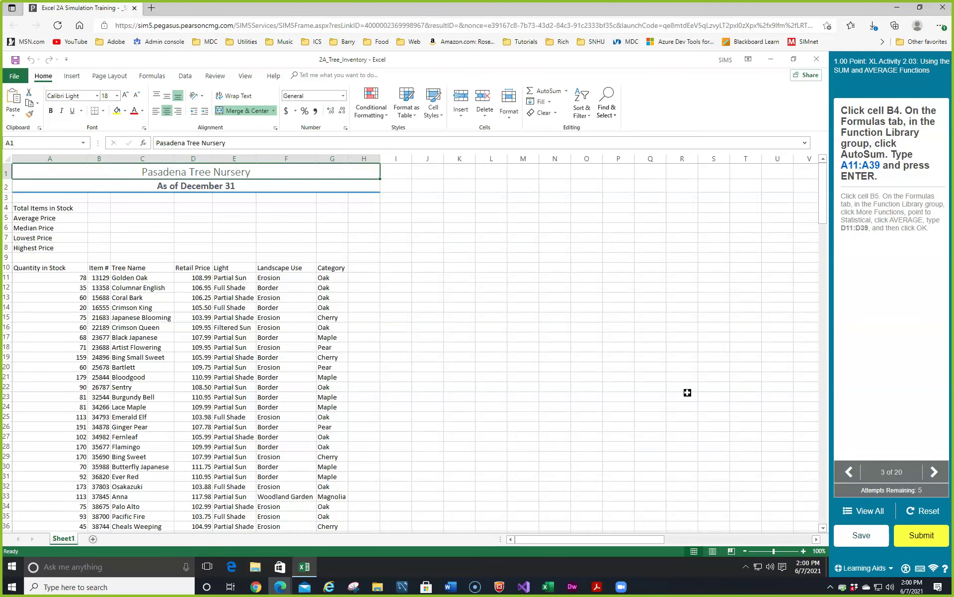
Step: Total the stock quantities in cell B4 with AutoSum over the range A11:A39
left_click(97, 209)
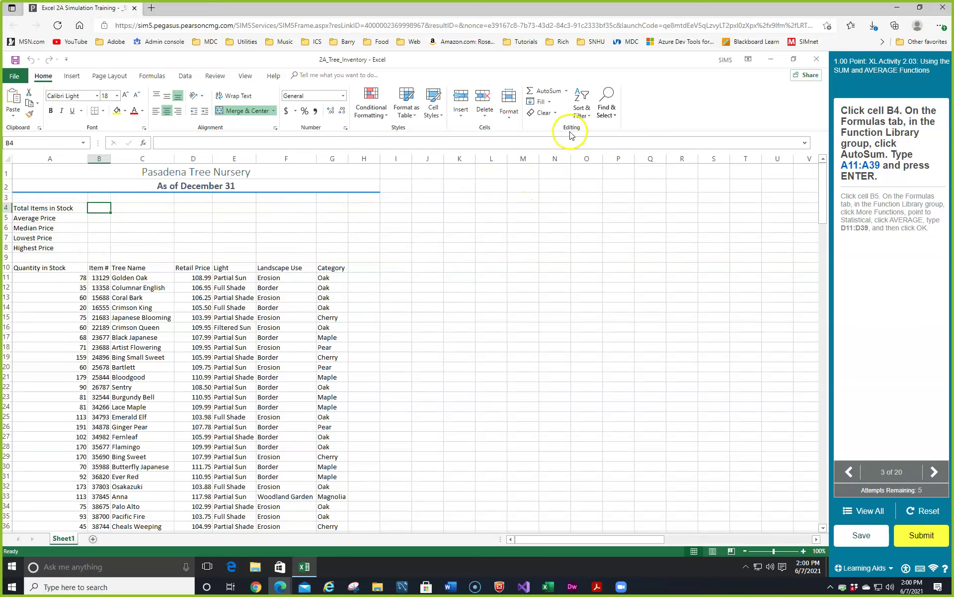
left_click(547, 91)
left_click(546, 92)
left_click(99, 208)
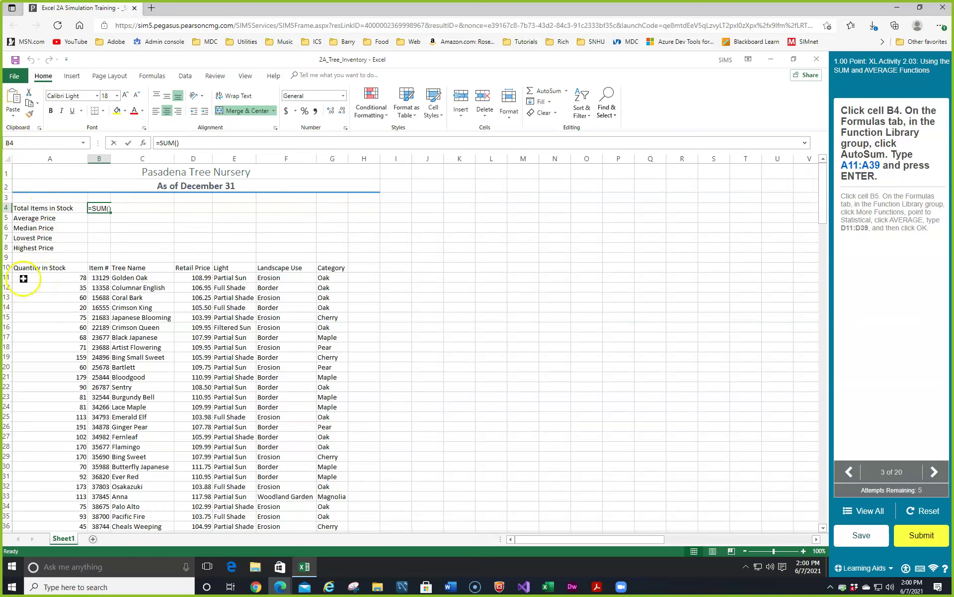
left_click(16, 145)
left_click(177, 144)
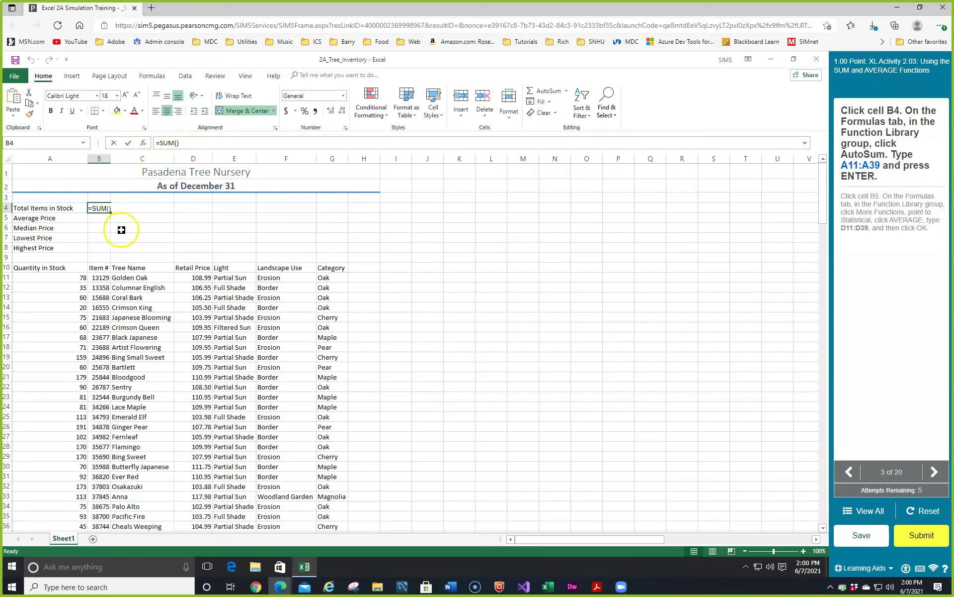
left_click_drag(43, 277, 35, 368)
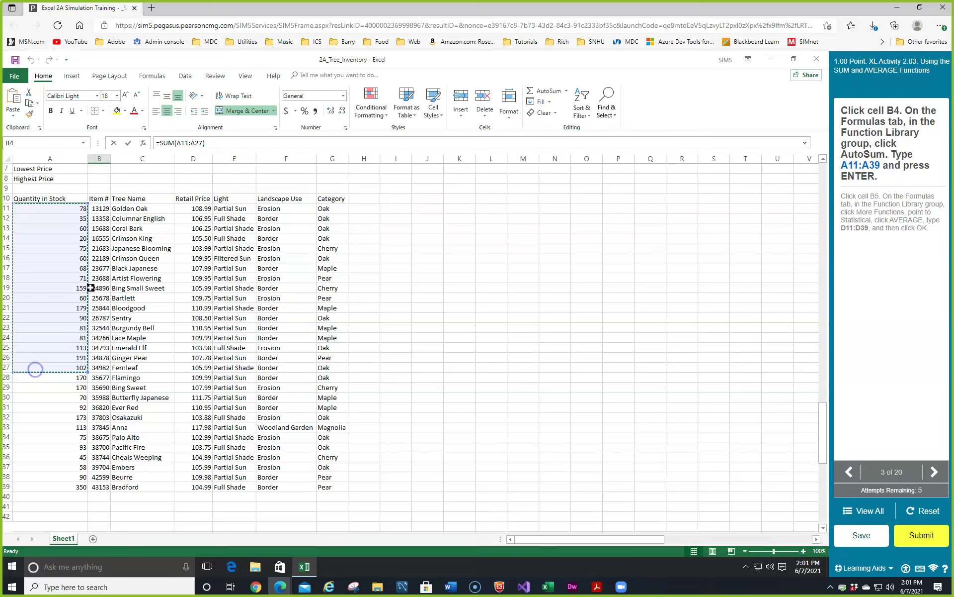
left_click(202, 148)
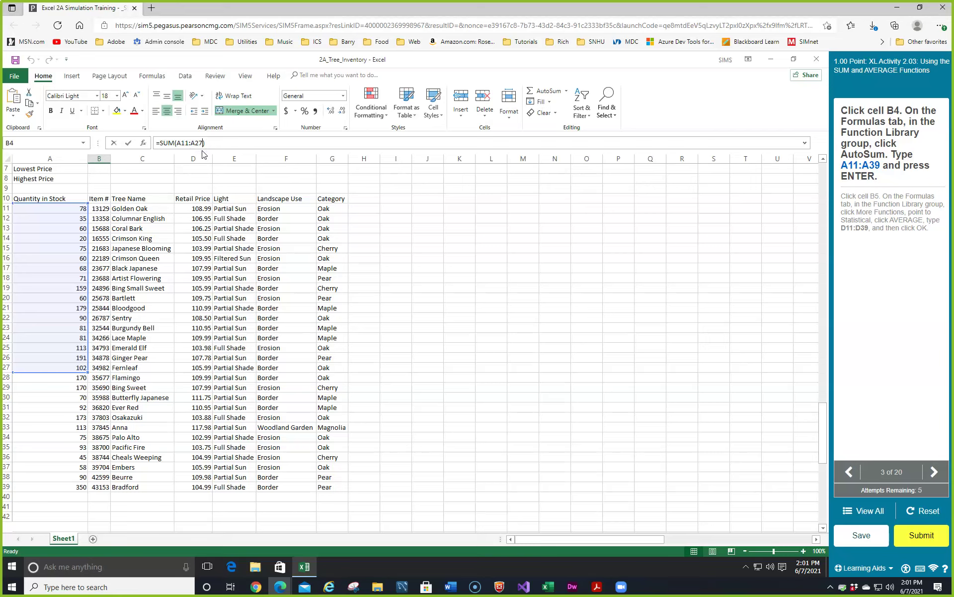
key("BackSpace")
key("BackSpace")
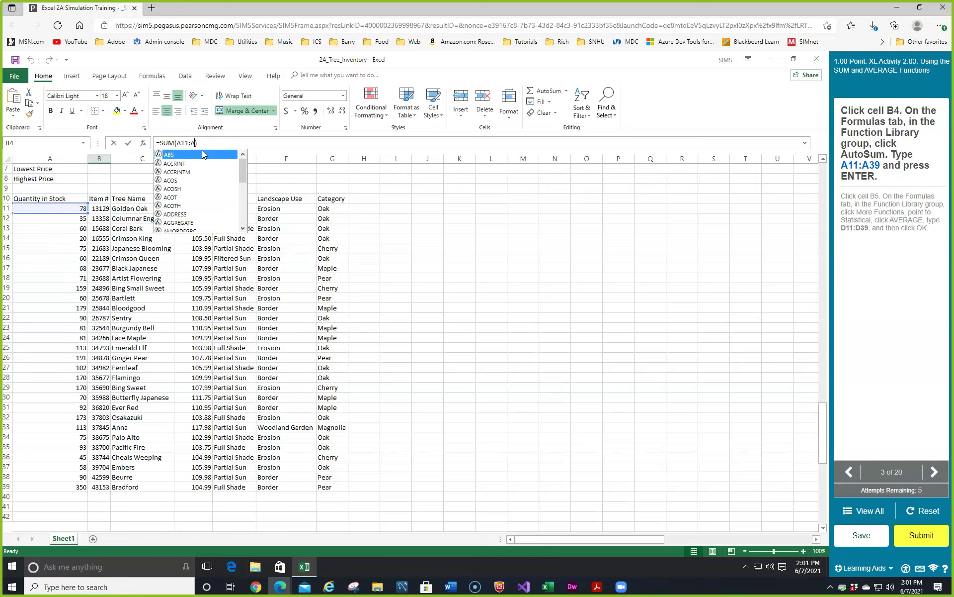
type("39")
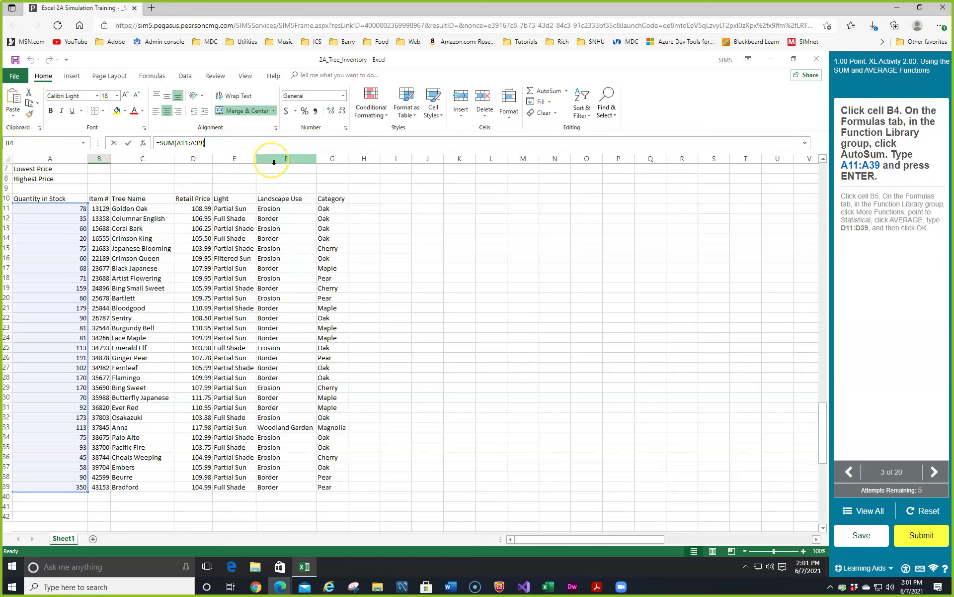
key("Return")
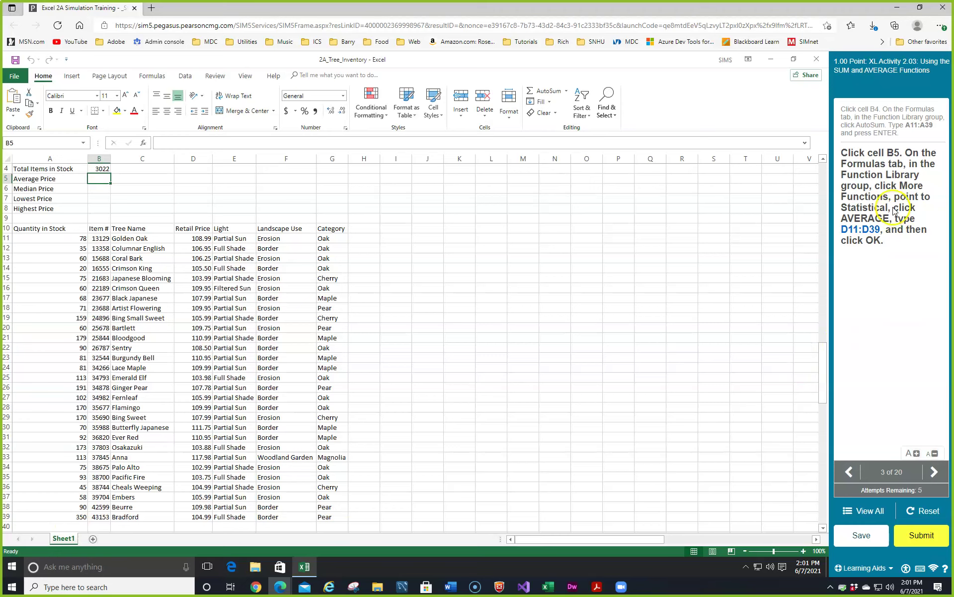
left_click(566, 91)
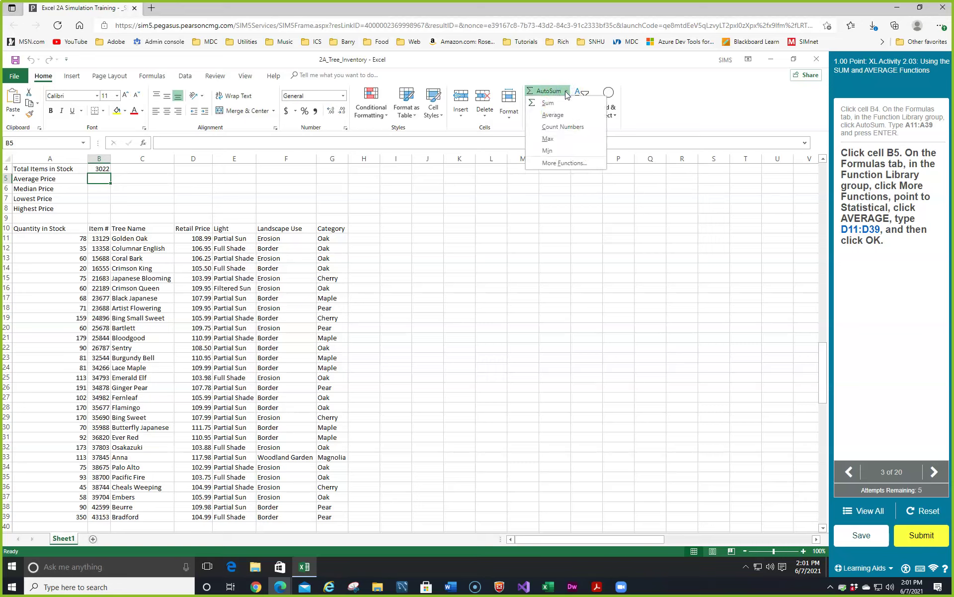
left_click(549, 160)
left_click(558, 163)
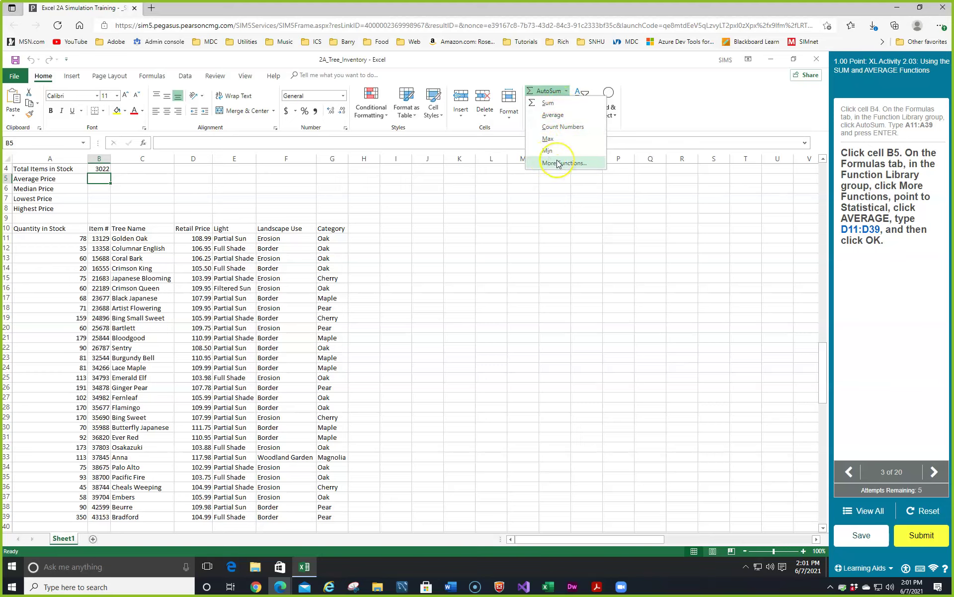
Step: Insert the statistical AVERAGE function in cell B5 with D11:D39 as its Number1 argument
left_click(142, 76)
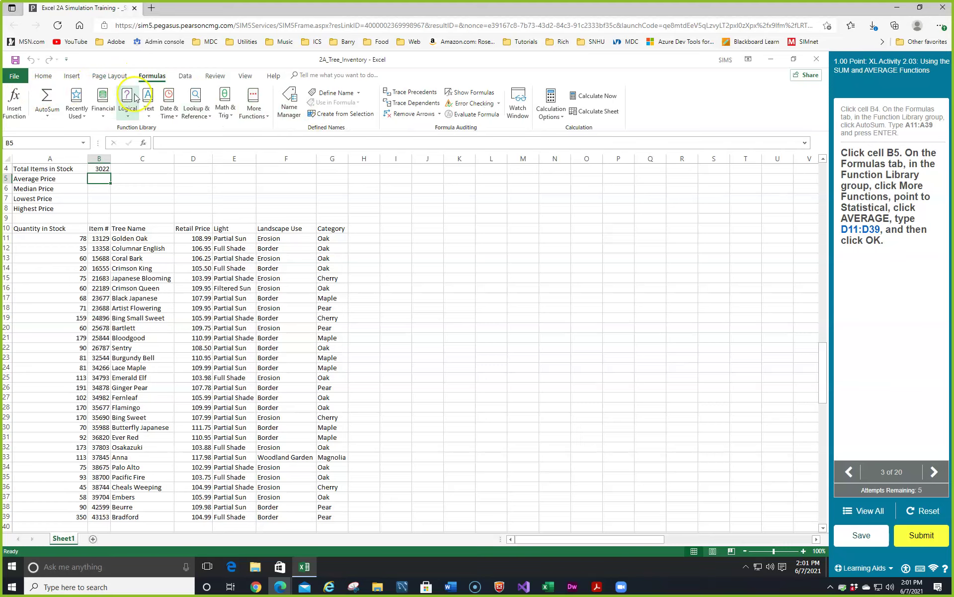
left_click(272, 118)
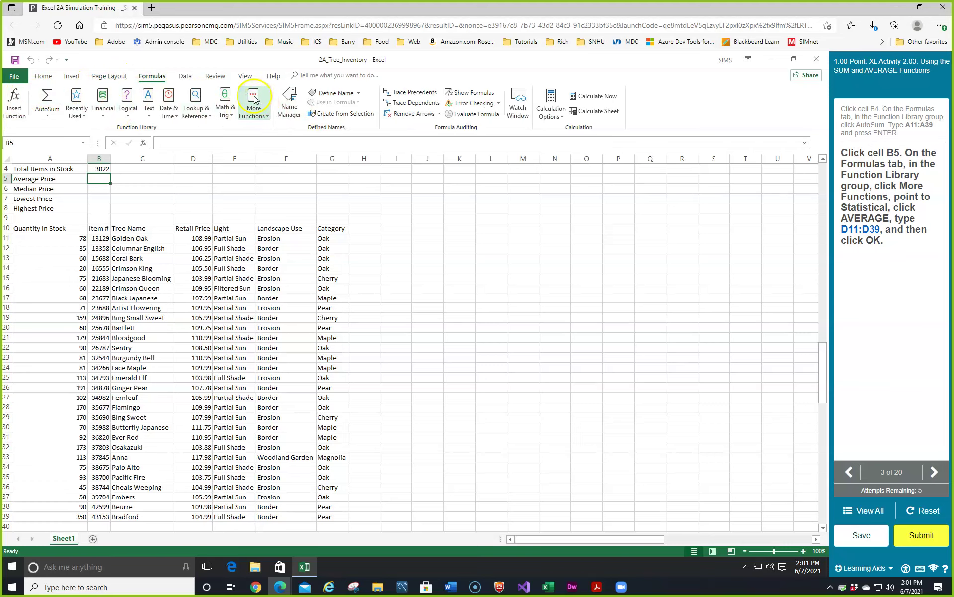
left_click(254, 99)
mouse_move(257, 129)
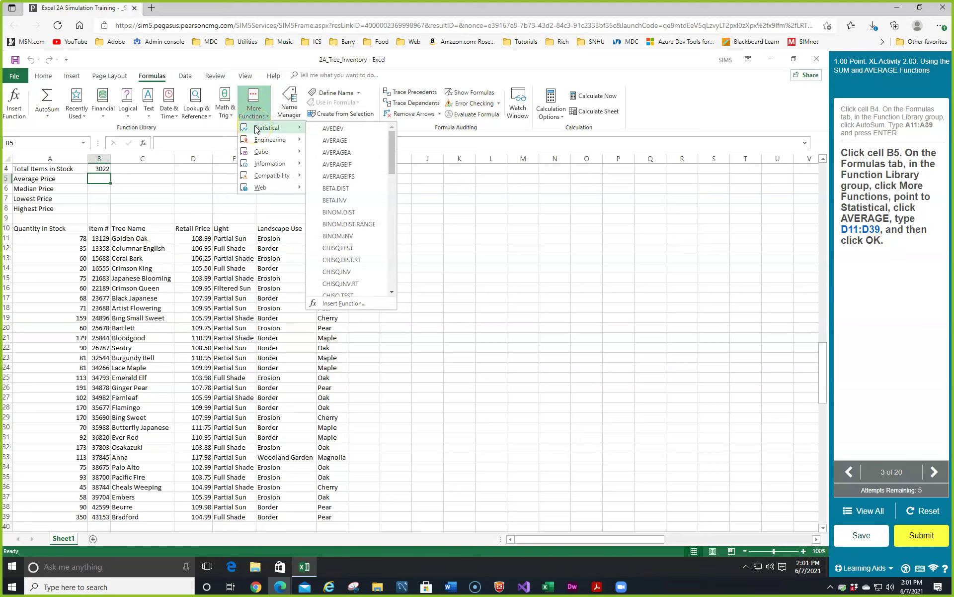
left_click(335, 141)
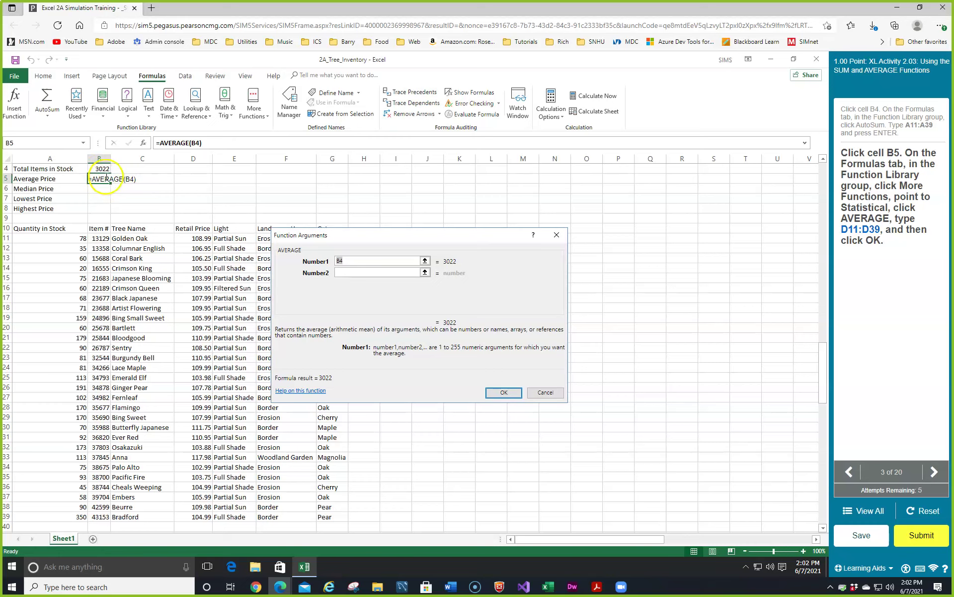
left_click_drag(374, 240, 515, 199)
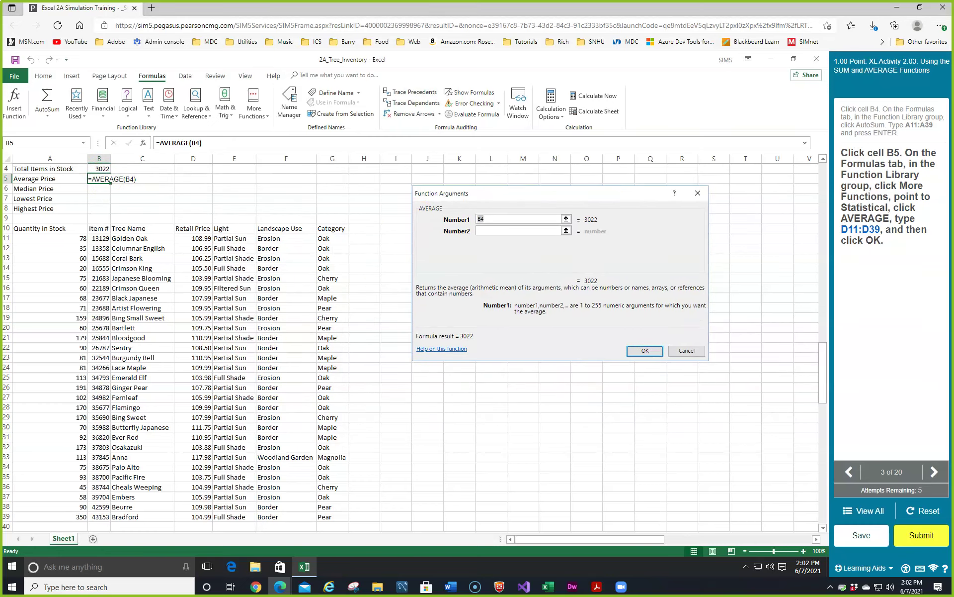
left_click(512, 217)
left_click(565, 219)
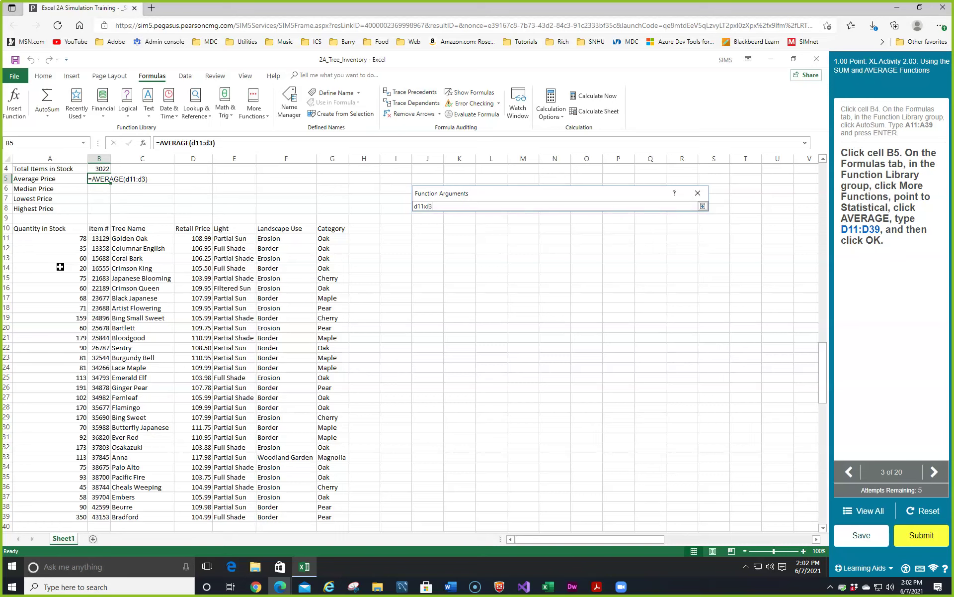
key("Return")
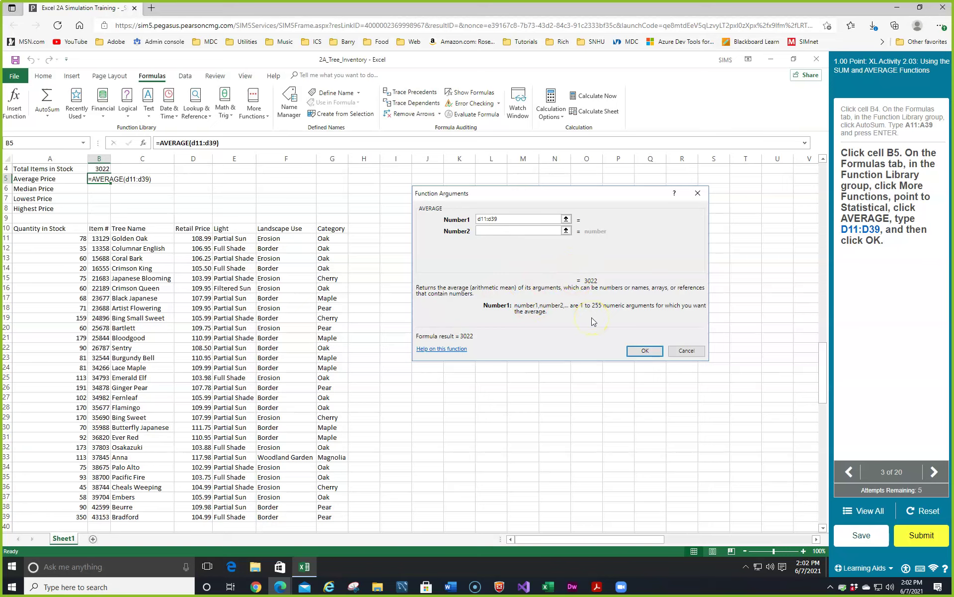
key("Tab")
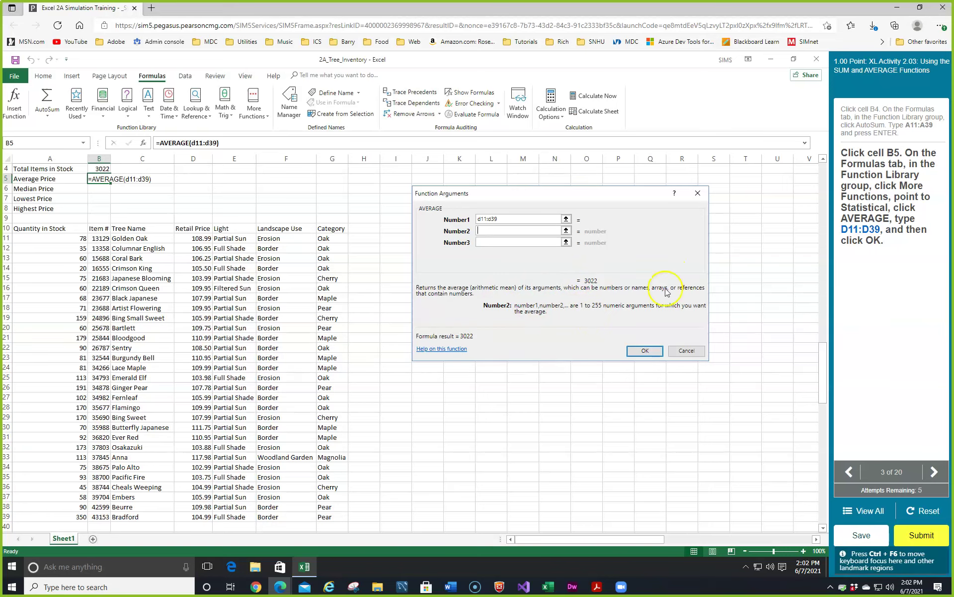
left_click(643, 349)
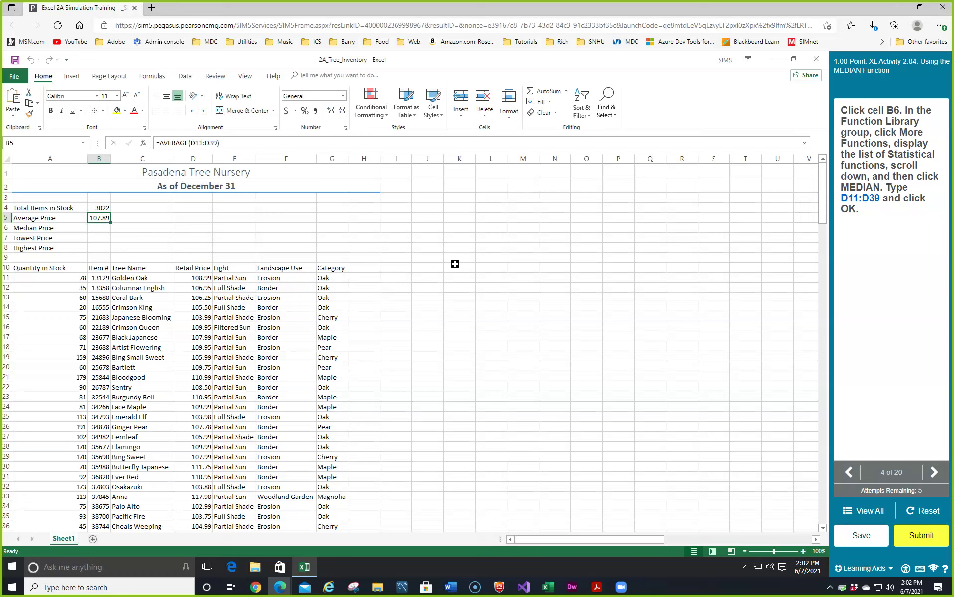
Step: Insert the statistical MEDIAN function in cell B6 with D11:D39 as its Number1 argument
left_click(99, 229)
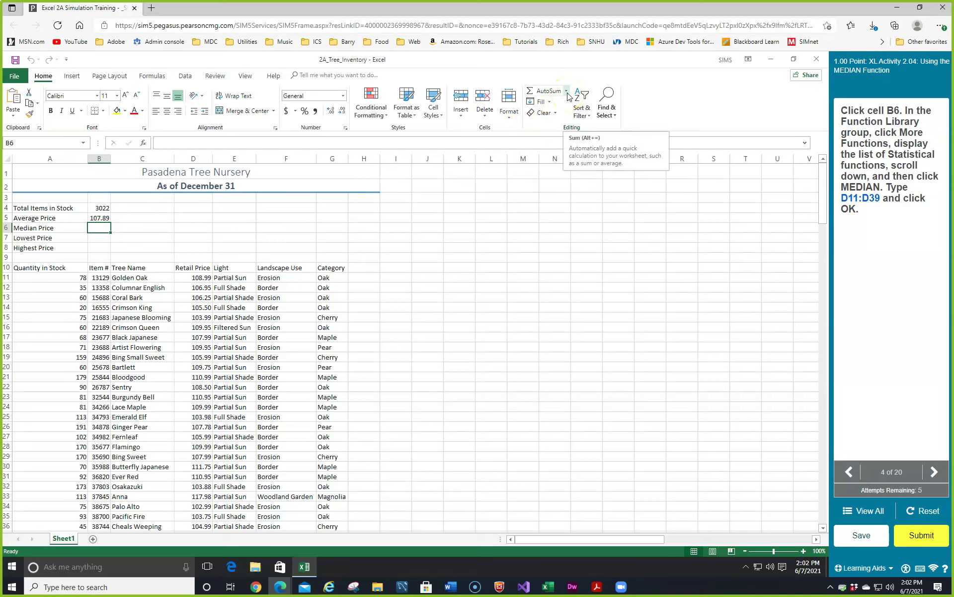
left_click(151, 76)
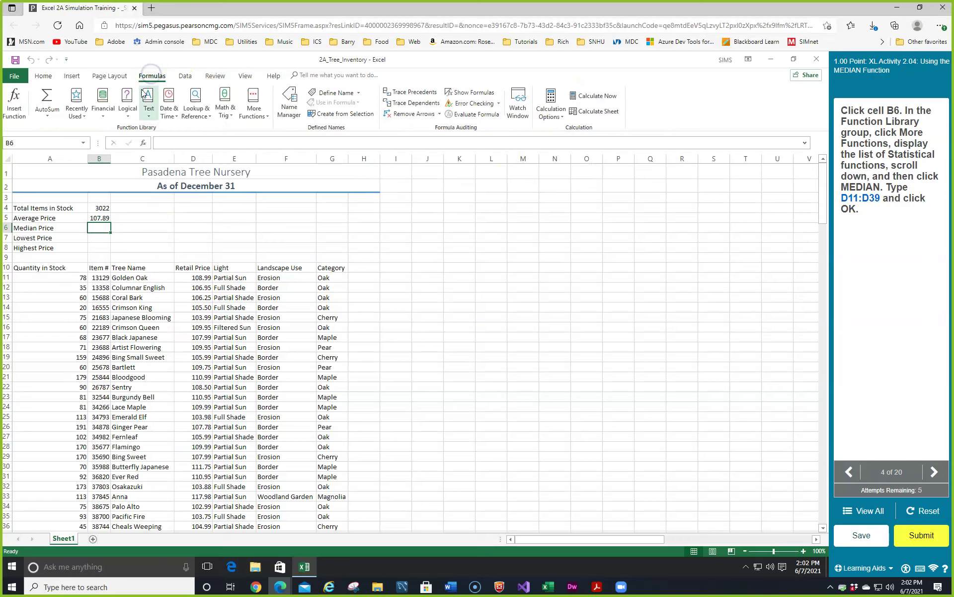
left_click(252, 104)
mouse_move(263, 128)
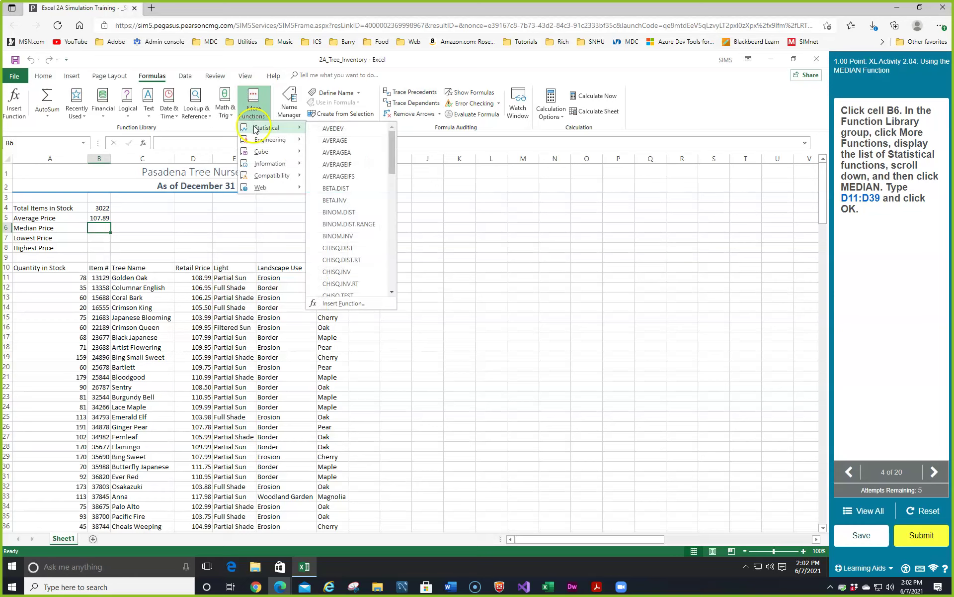
scroll(346, 197, "down", 3)
scroll(347, 198, "down", 6)
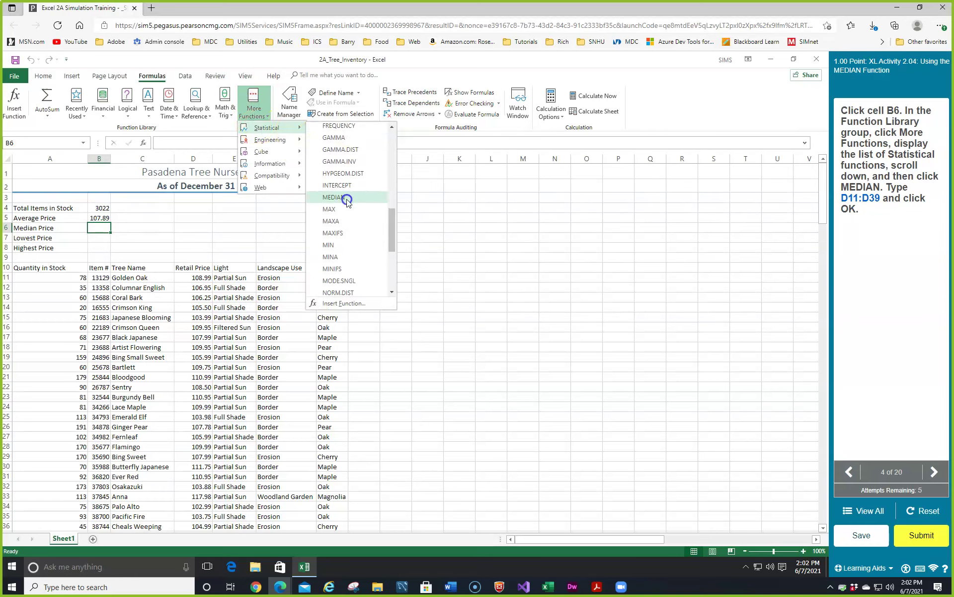
left_click(346, 198)
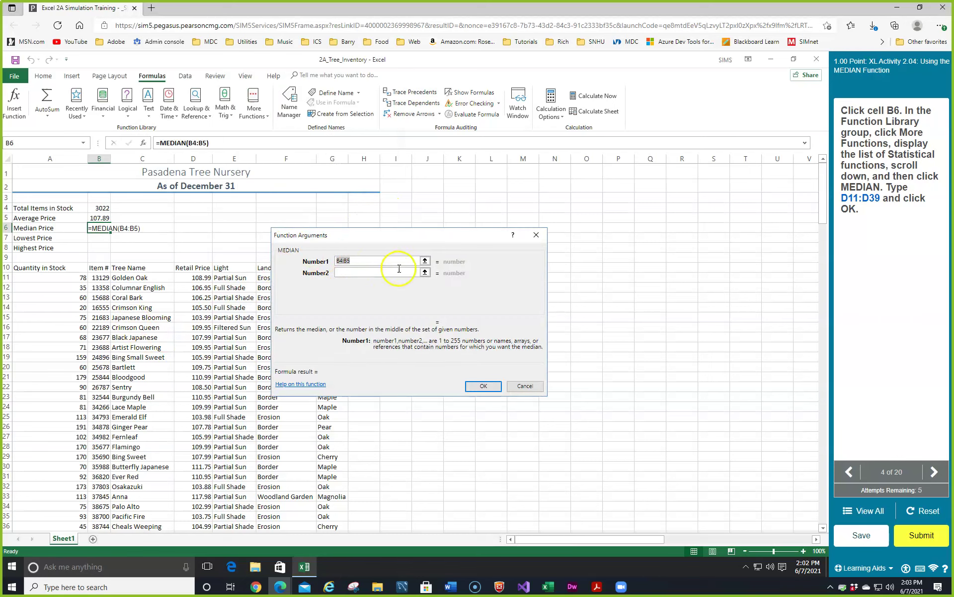
left_click_drag(388, 231, 579, 178)
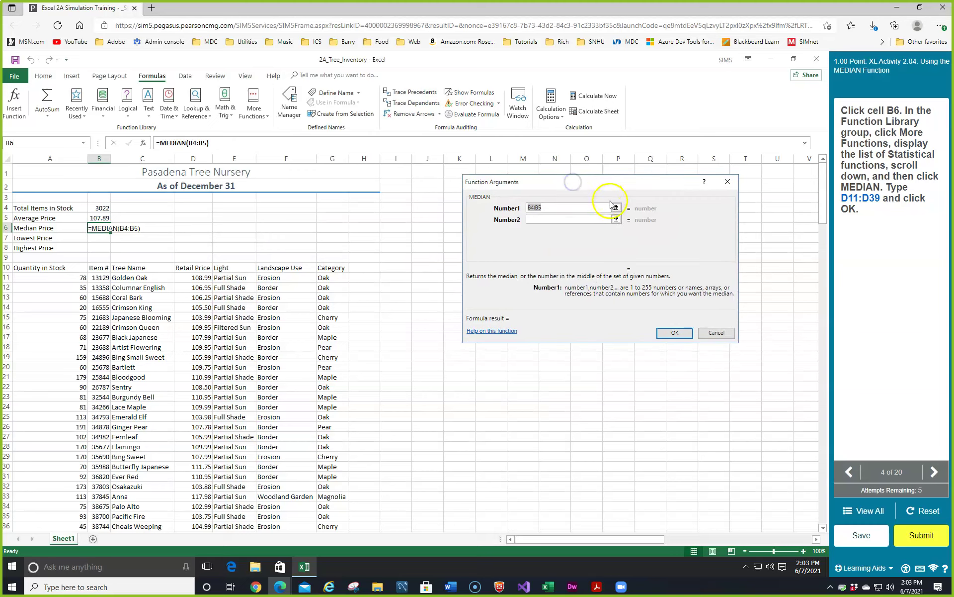
left_click(616, 208)
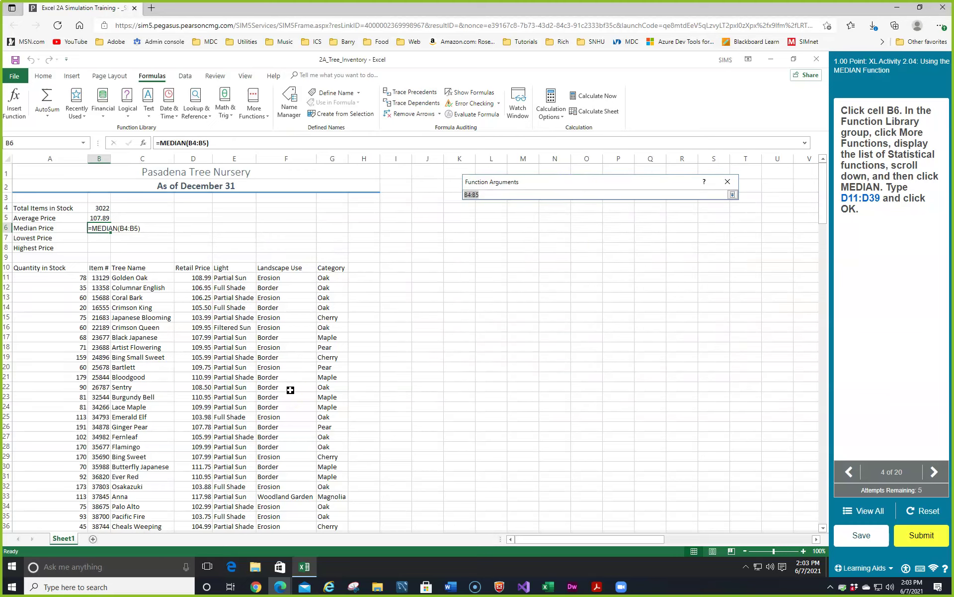
left_click_drag(189, 277, 188, 489)
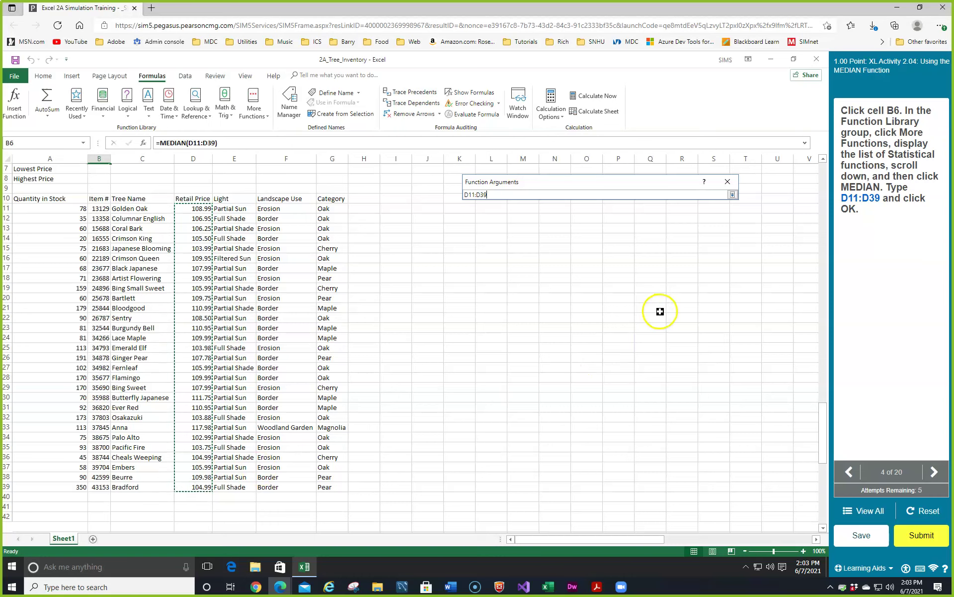
key("Return")
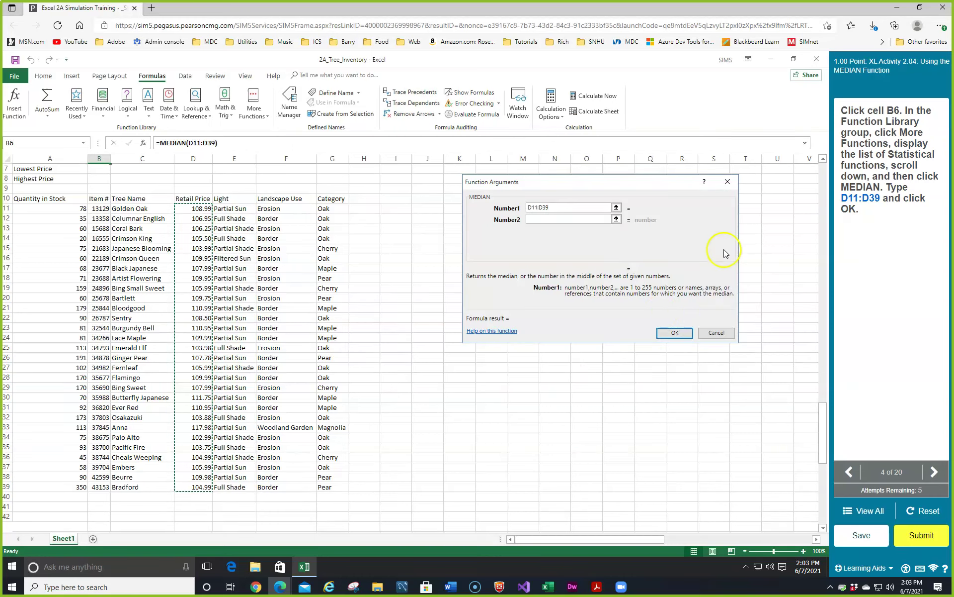
left_click(665, 331)
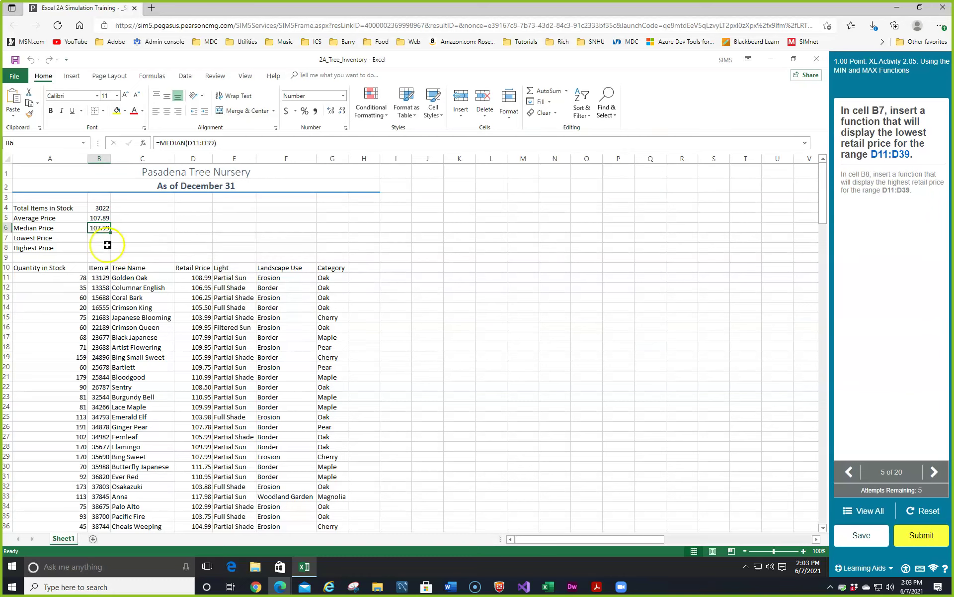
Step: Calculate the lowest retail price in cell B7 with the MIN function over the range D11:D39
left_click(94, 236)
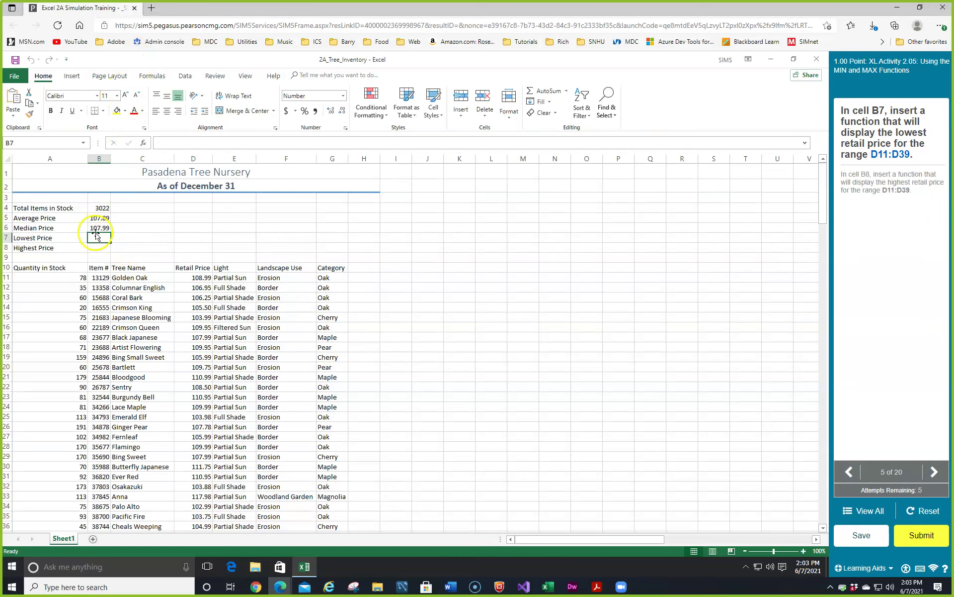
left_click(566, 92)
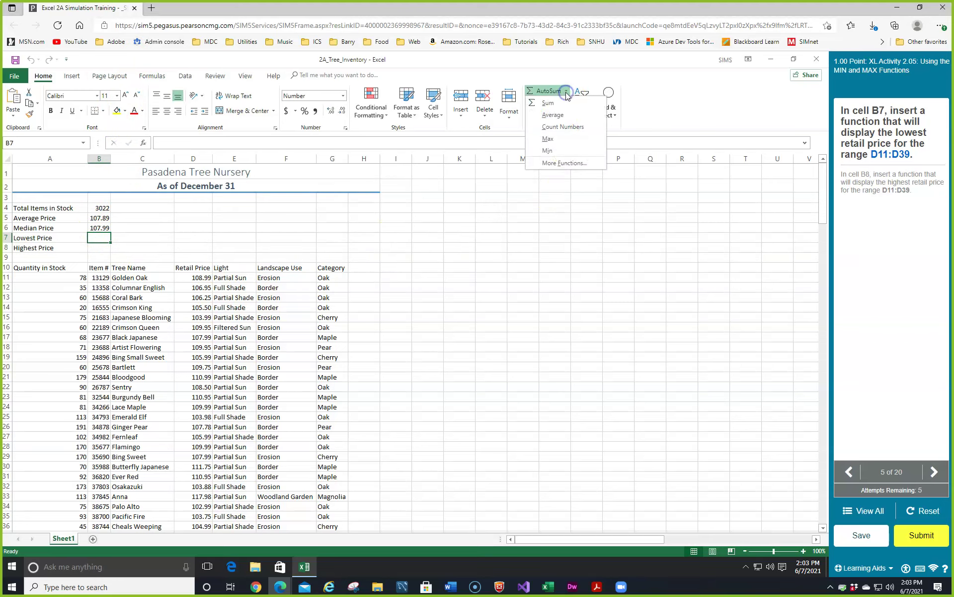
left_click(547, 150)
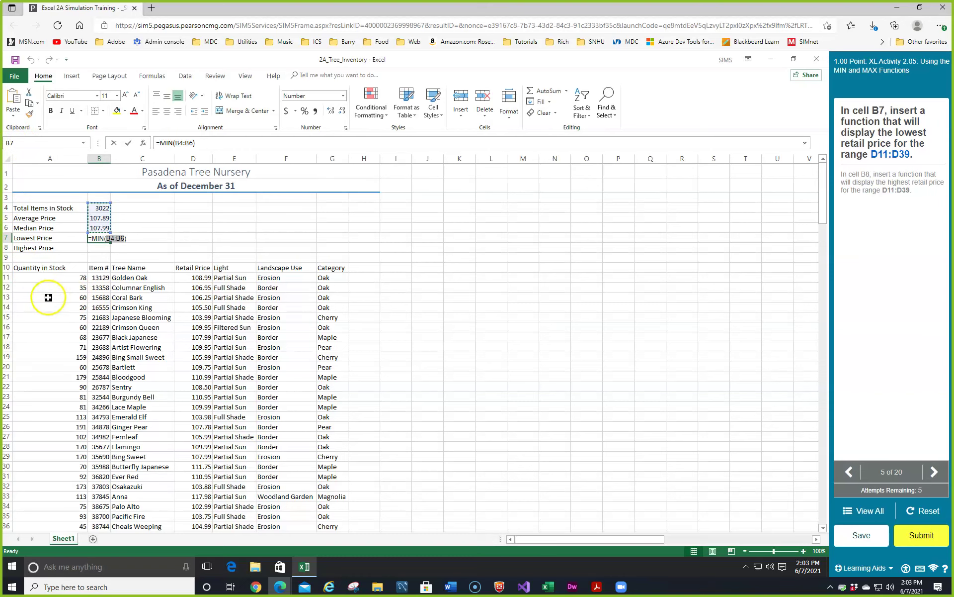
left_click(190, 279)
left_click_drag(190, 280, 198, 481)
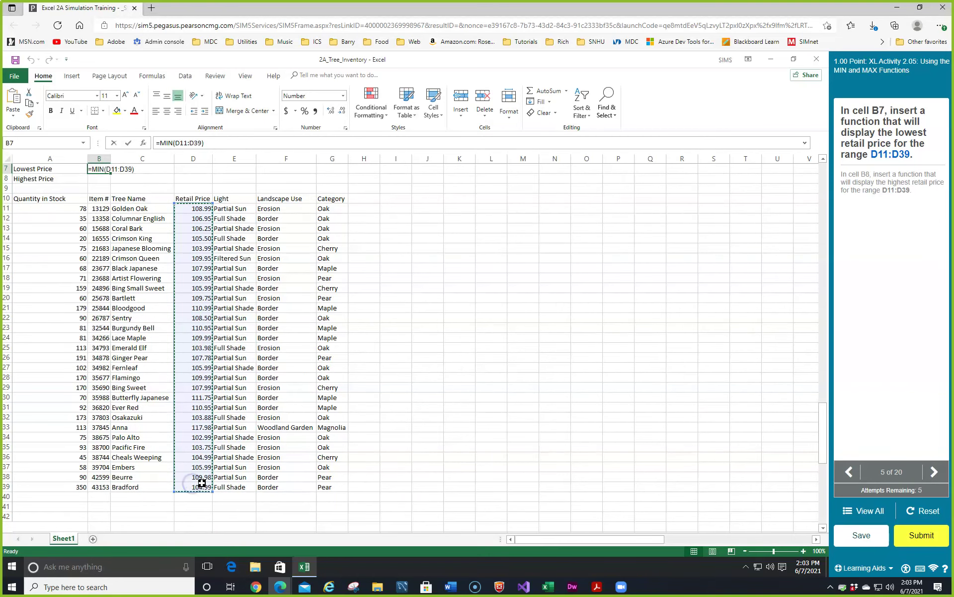
key("Return")
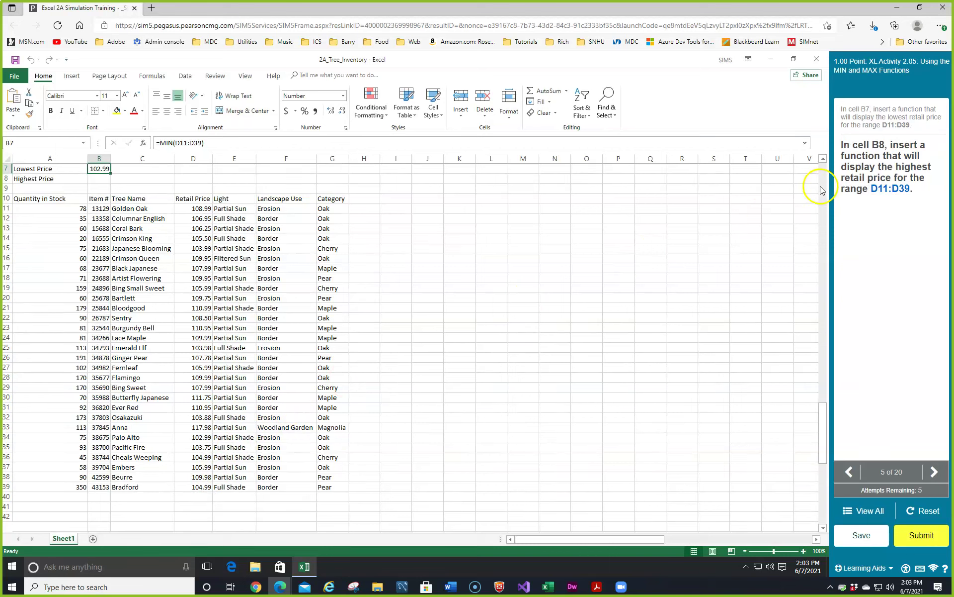
Step: Calculate the highest retail price in cell B8 with the MAX function, replacing the suggested range with D11:D39
left_click(92, 179)
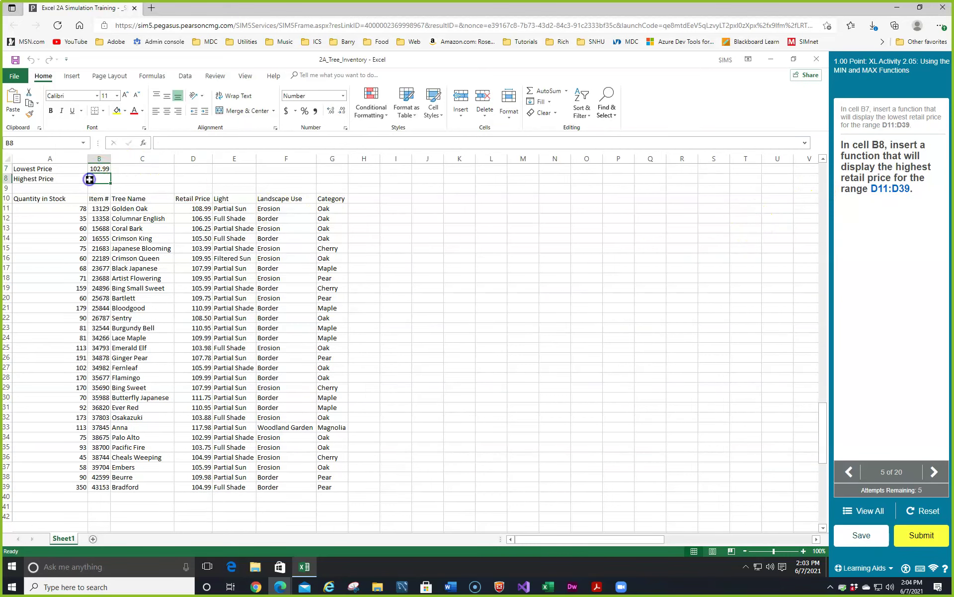
left_click(567, 91)
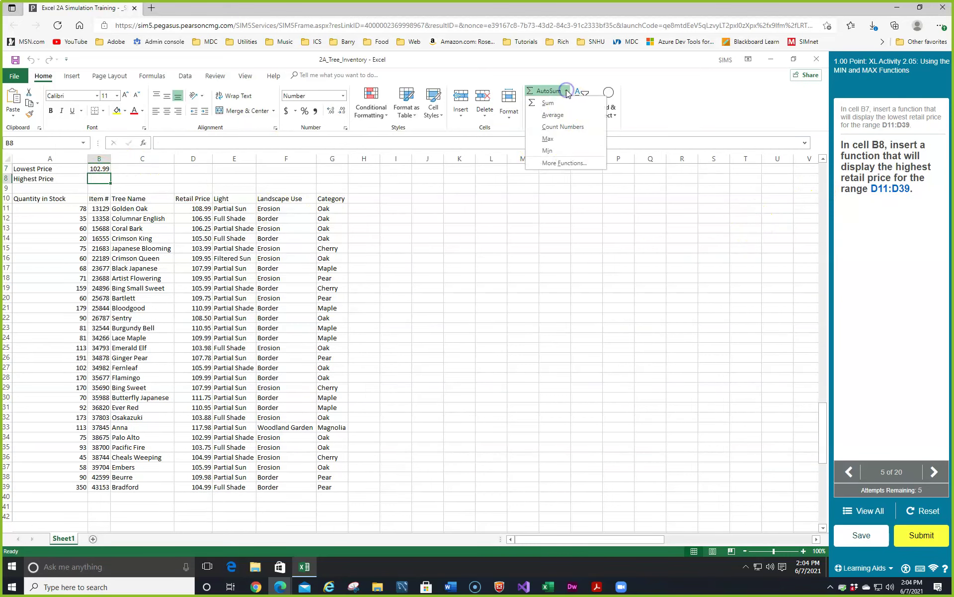
left_click(547, 140)
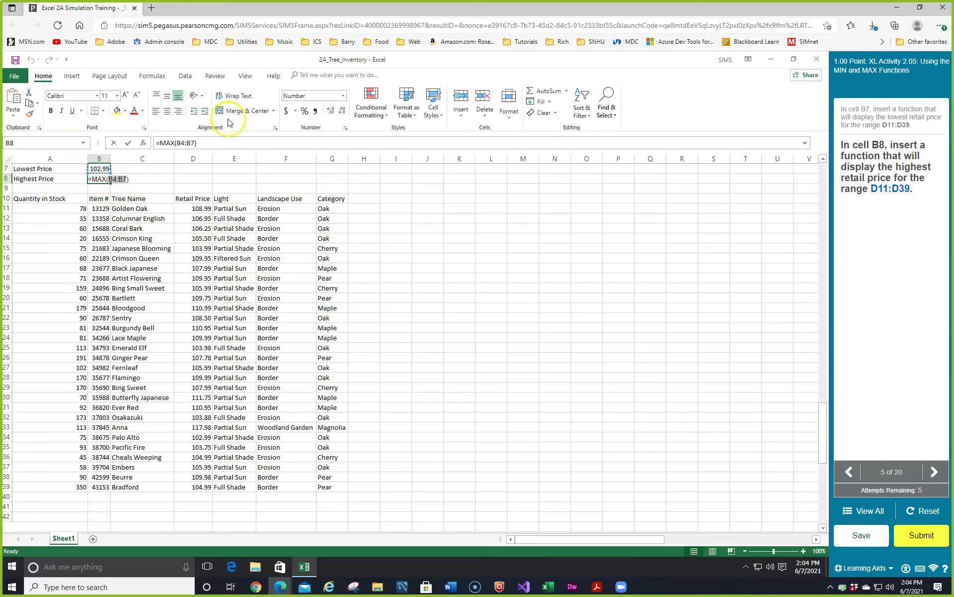
left_click(195, 143)
key("BackSpace")
key("BackSpace")
key("BackSpace")
key("BackSpace")
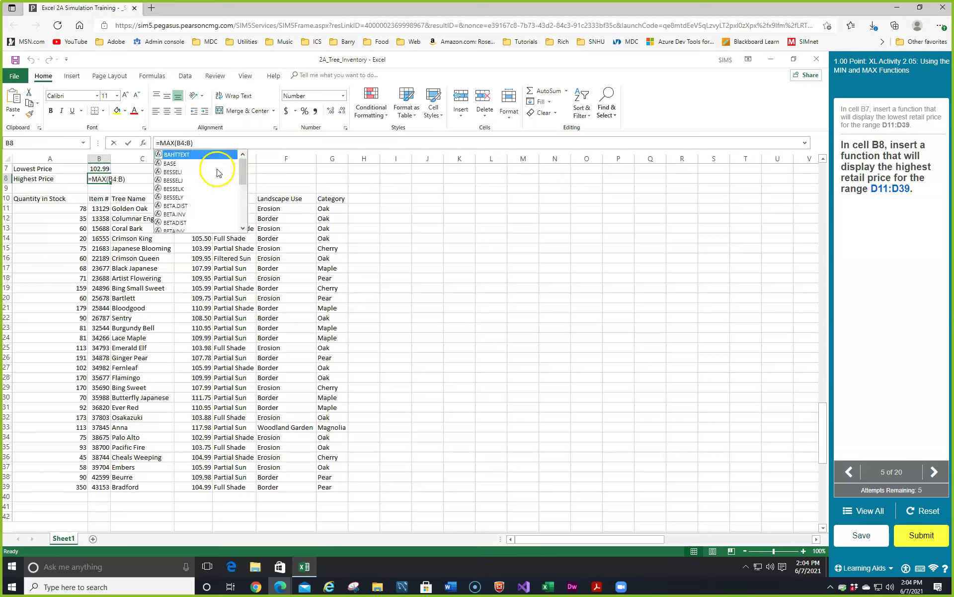
key("BackSpace")
type("d")
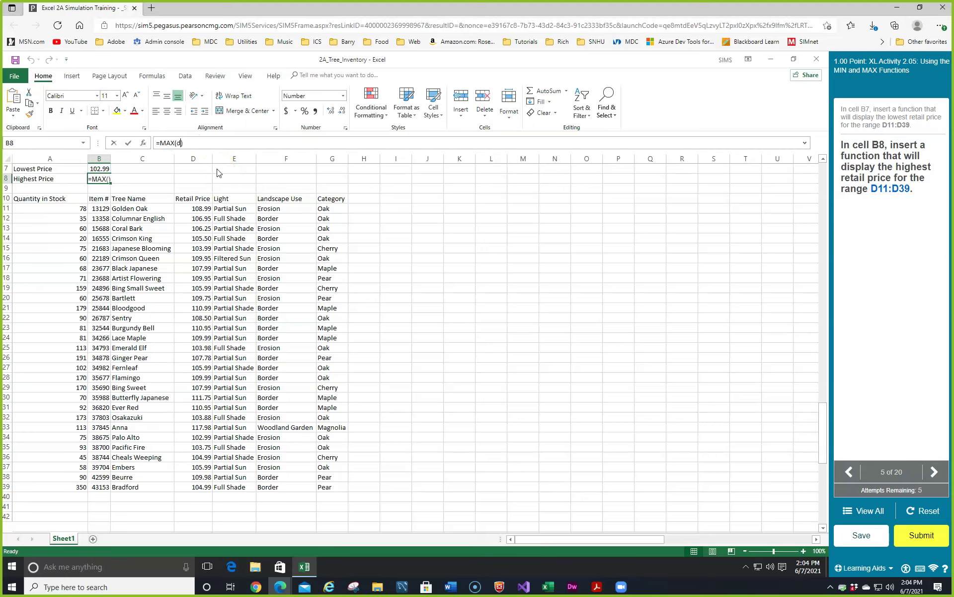
type("11:d3")
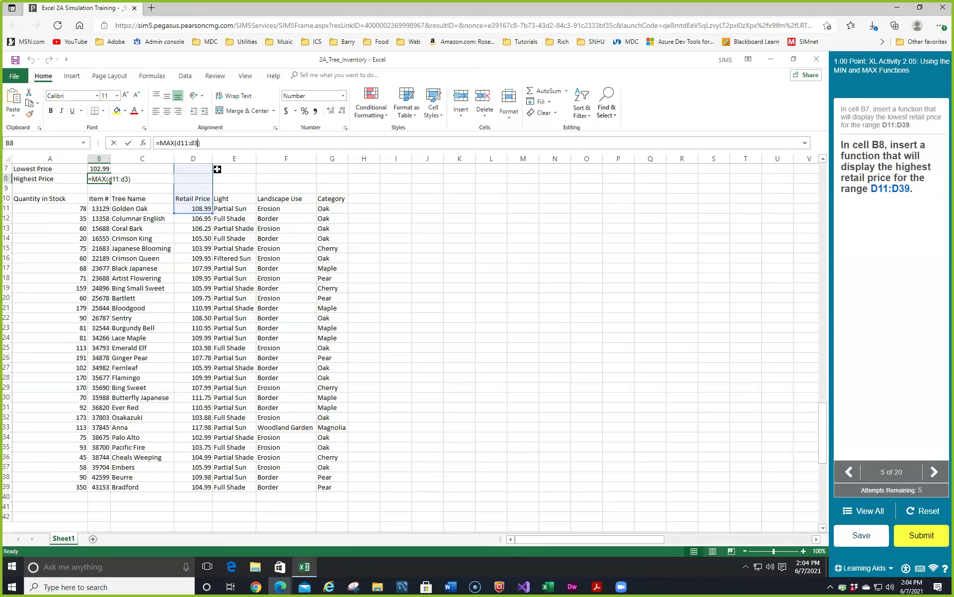
type("9")
key("Return")
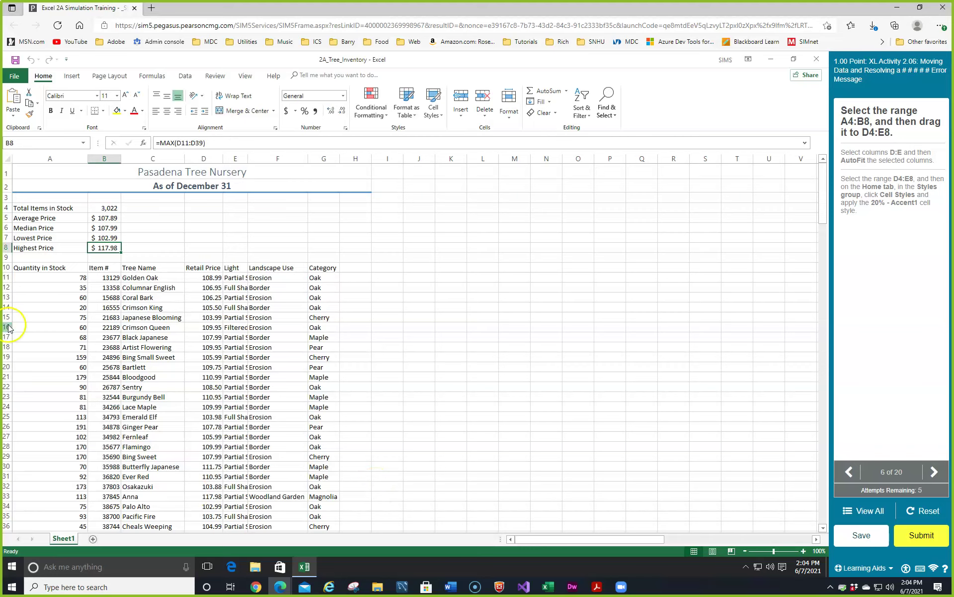
Step: Move the range A4:B8 to D4:E8 and AutoFit the widths of columns D:E
left_click_drag(30, 208, 93, 242)
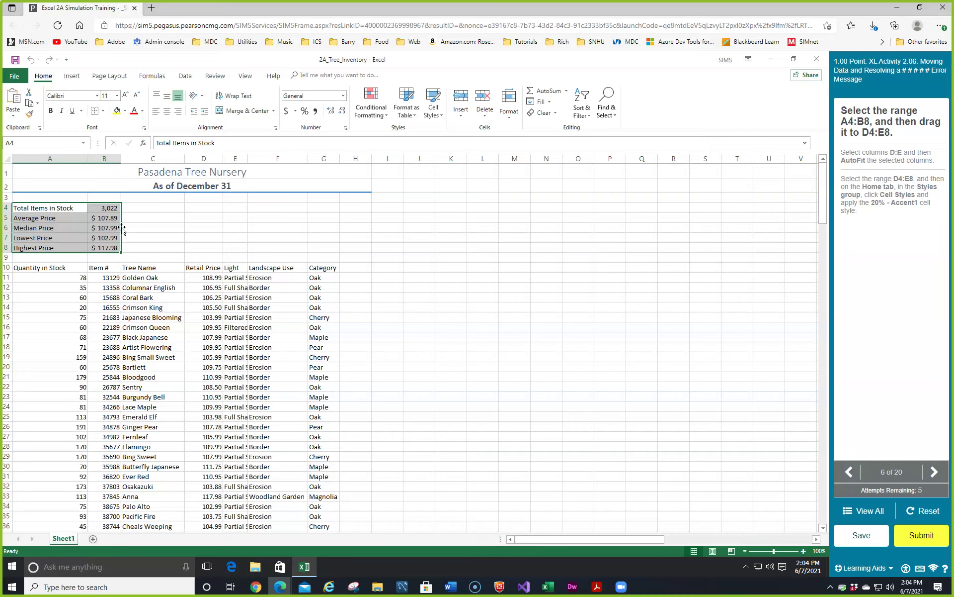
left_click(29, 92)
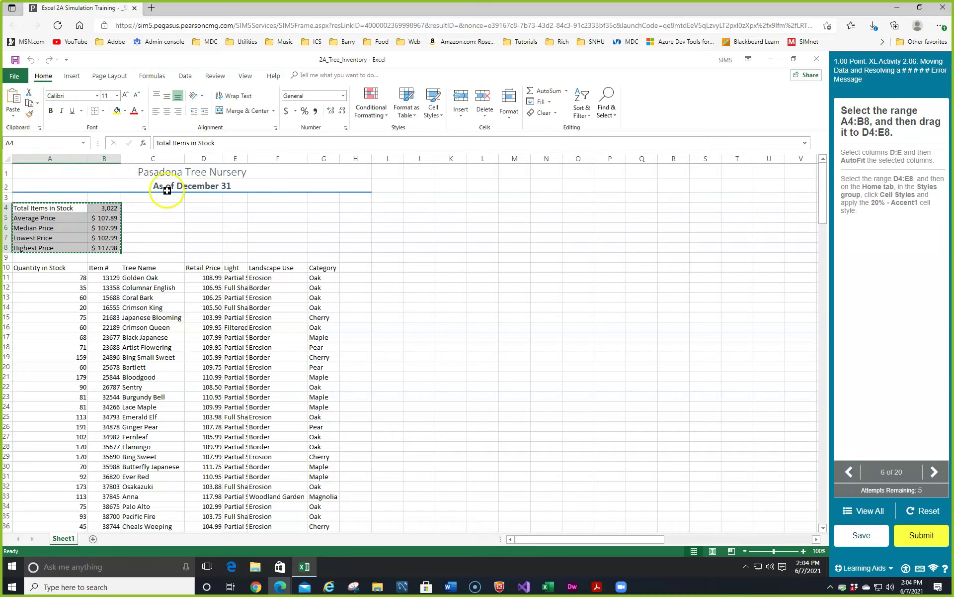
left_click(203, 207)
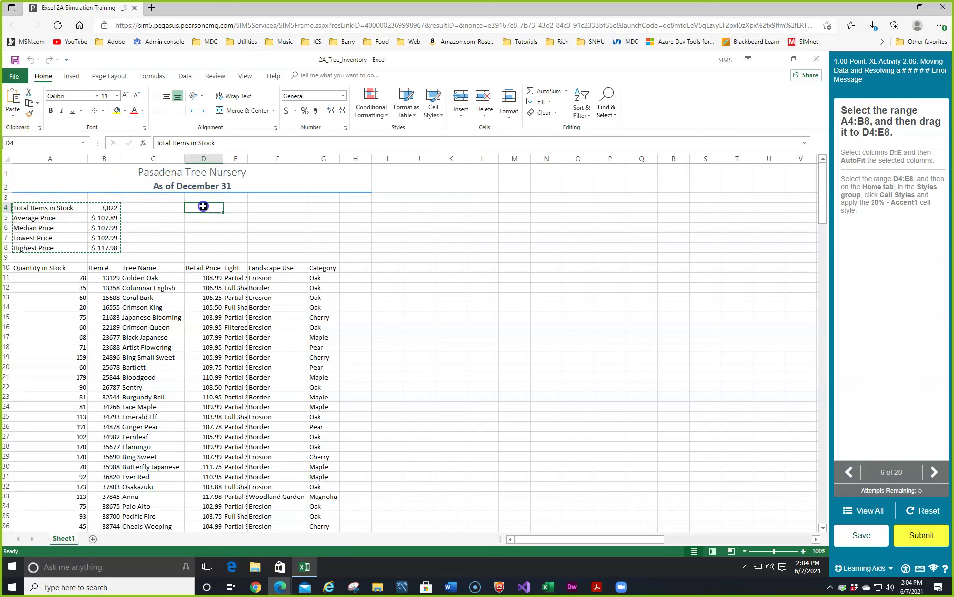
left_click(13, 97)
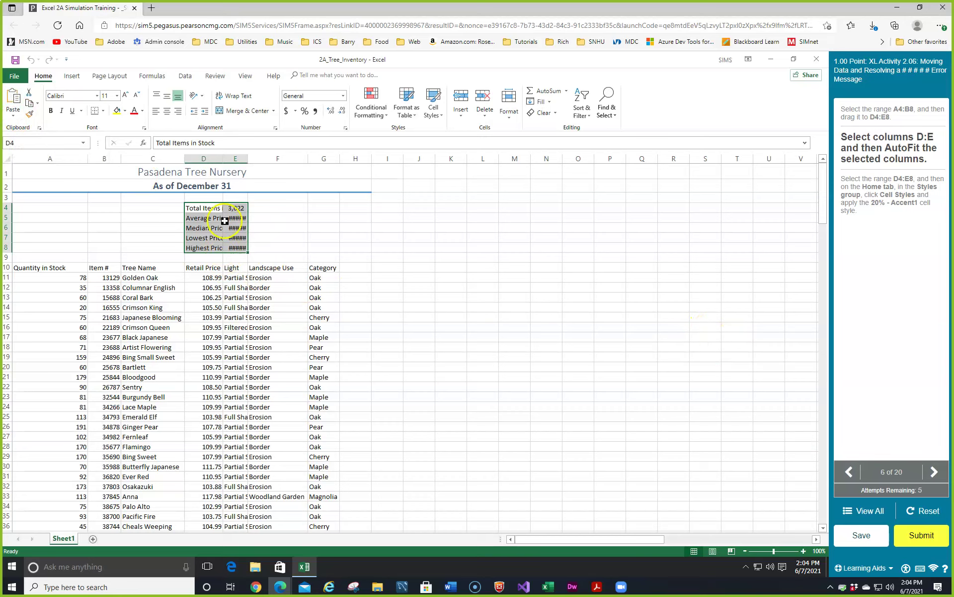
left_click(509, 118)
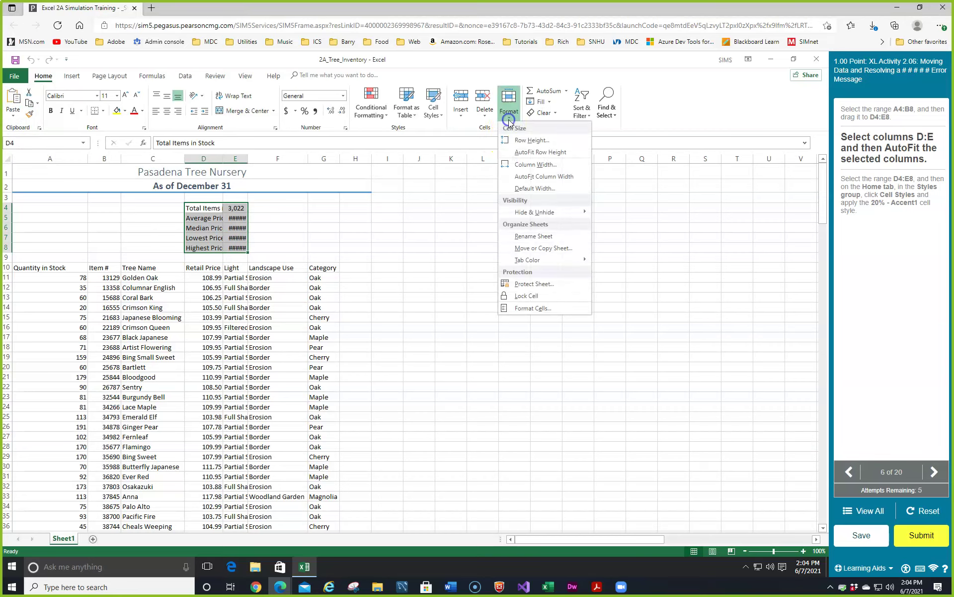
left_click(520, 178)
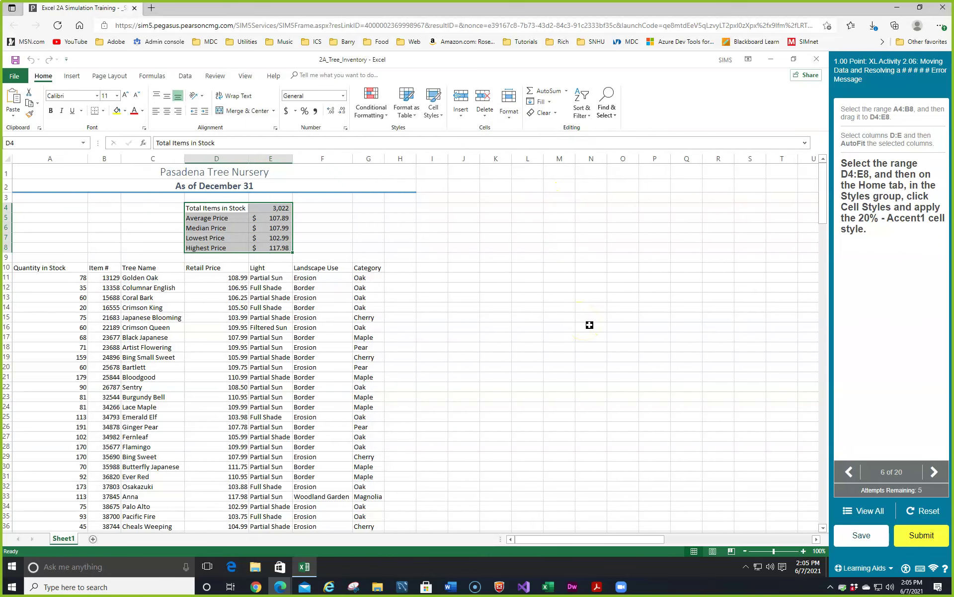
Step: Apply the 20% - Accent1 cell style to the range D4:E8
left_click(201, 207)
left_click_drag(197, 210, 269, 235)
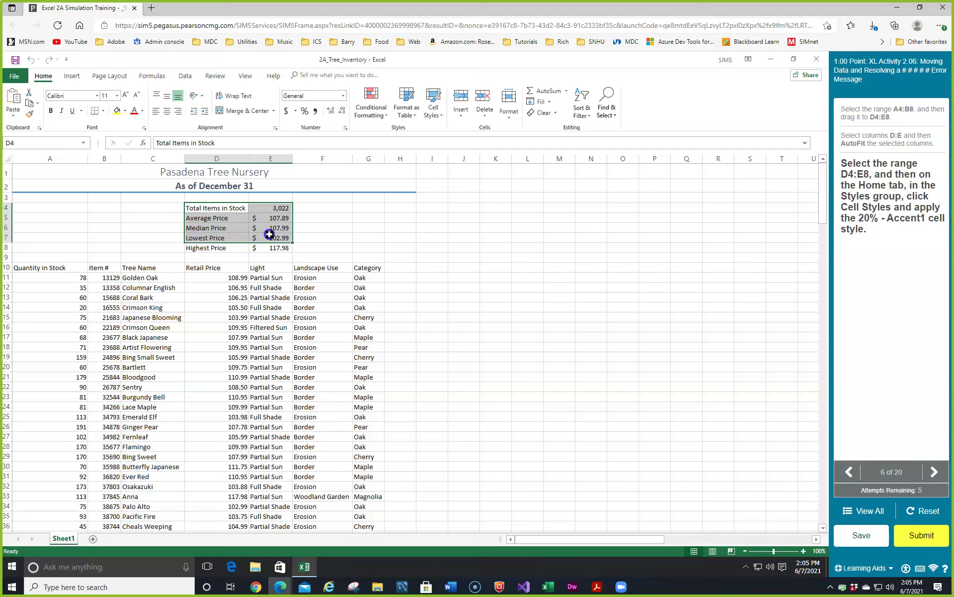
left_click_drag(269, 234, 271, 244)
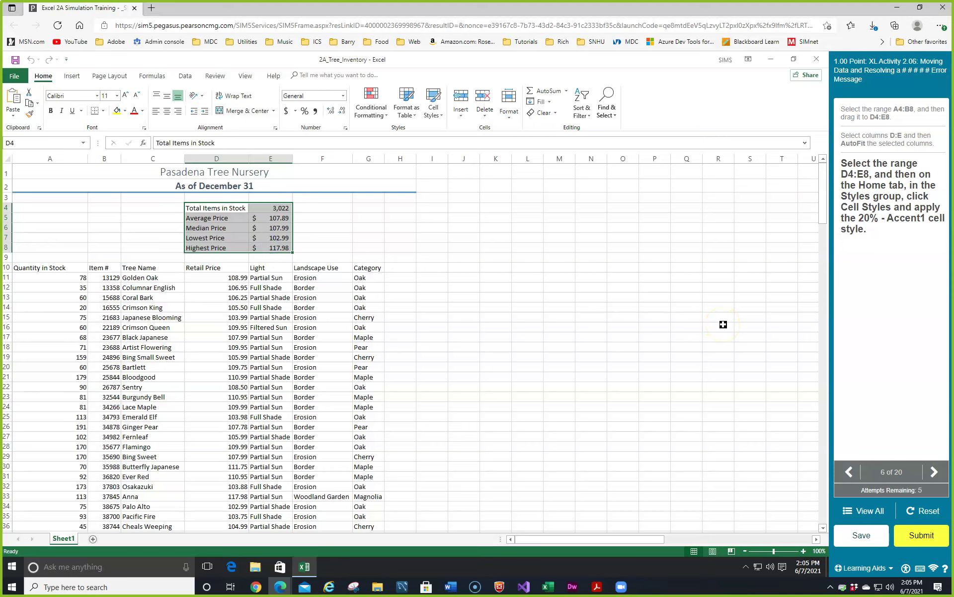
left_click(444, 119)
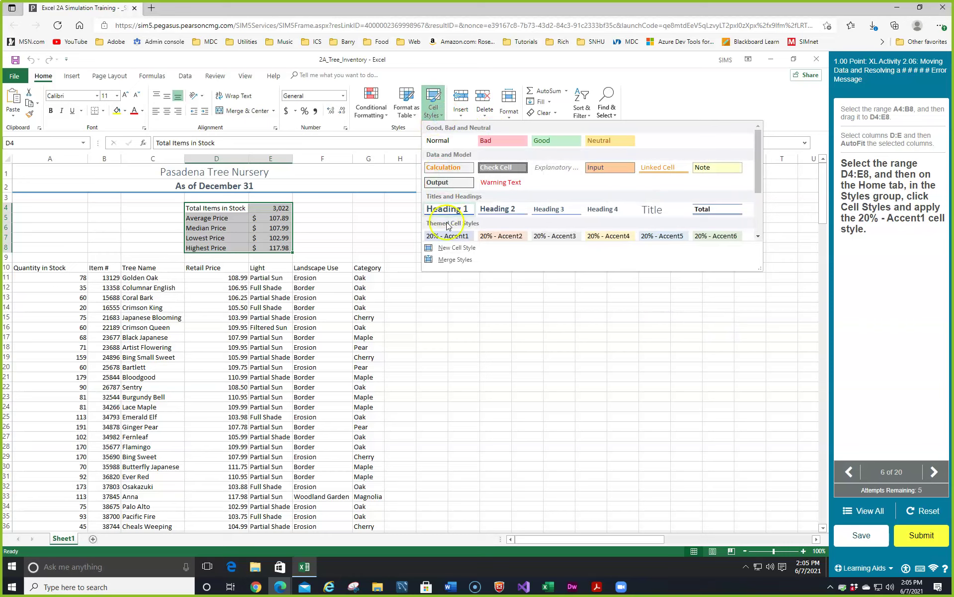
left_click(446, 238)
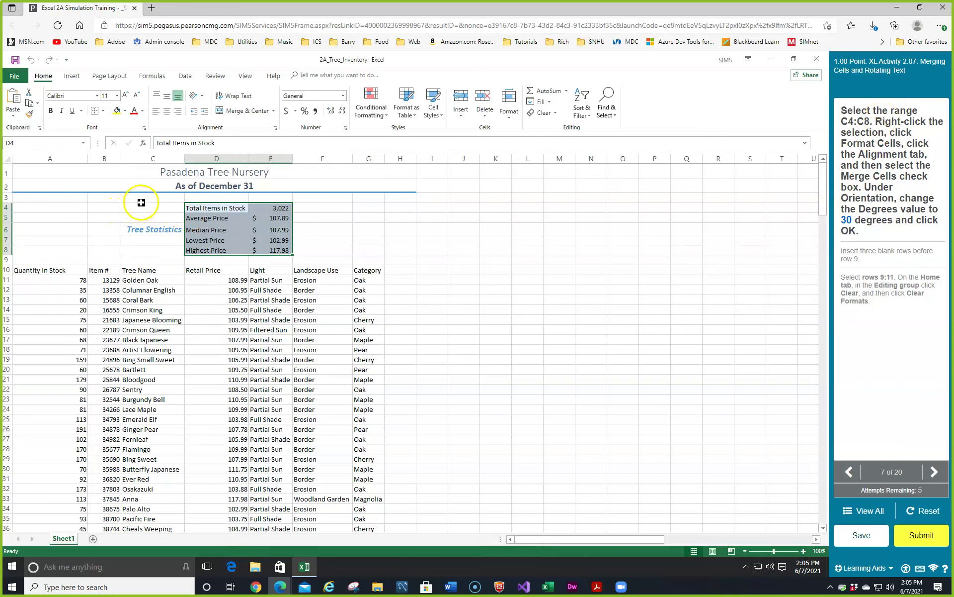
Step: Merge the cells in range C4:C8 and set their text orientation to 30 degrees
left_click_drag(142, 208, 144, 250)
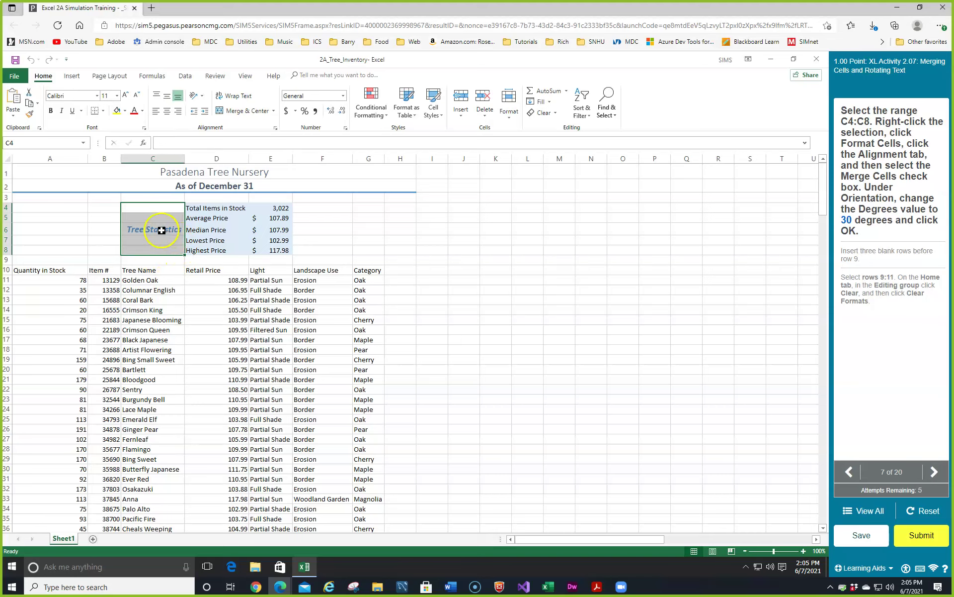
right_click(162, 229)
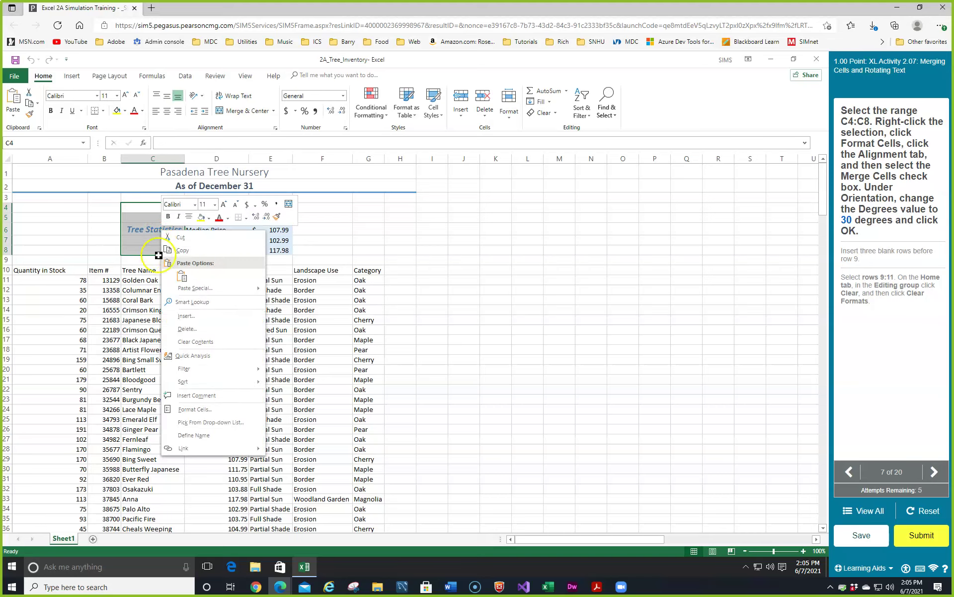
left_click(204, 410)
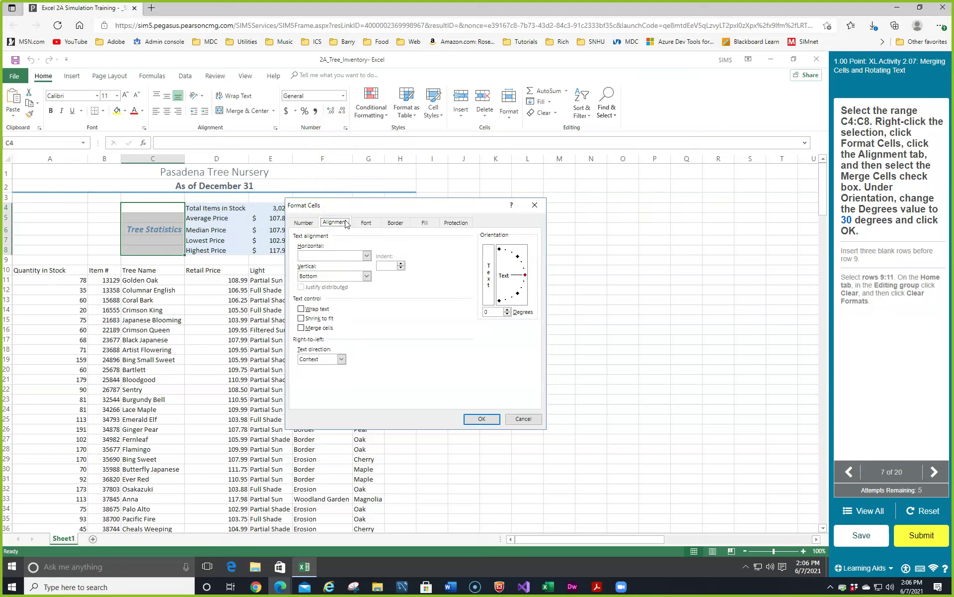
left_click(301, 328)
left_click(300, 328)
left_click(345, 294)
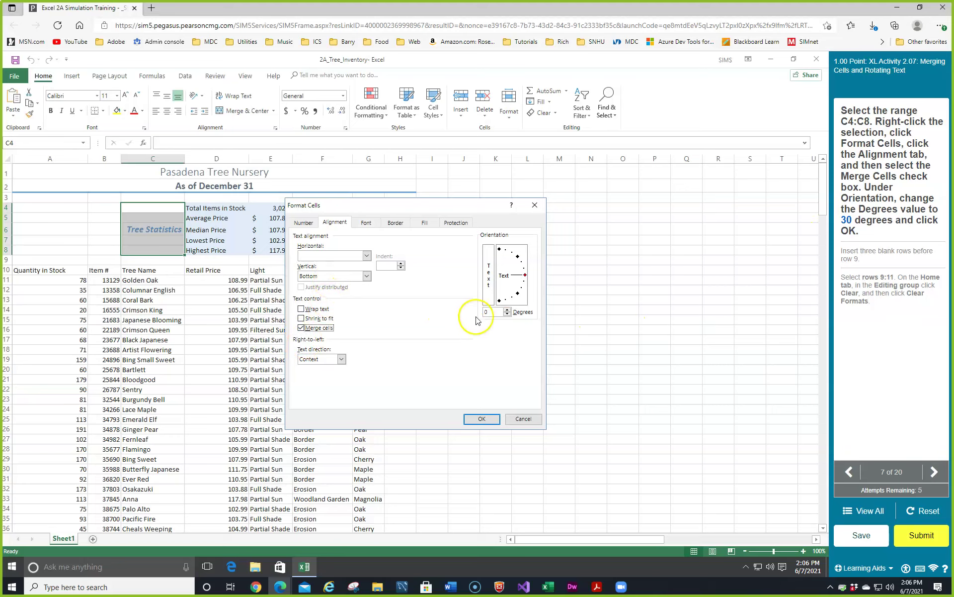
left_click(526, 278)
left_click_drag(526, 279, 518, 256)
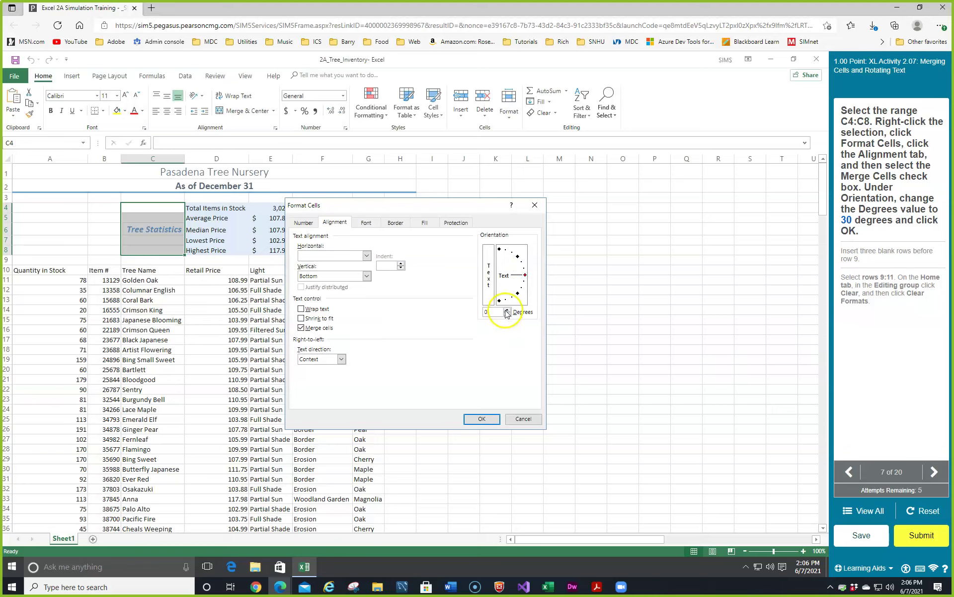
left_click_drag(485, 313, 470, 312)
type("3")
left_click(868, 217)
left_click(470, 419)
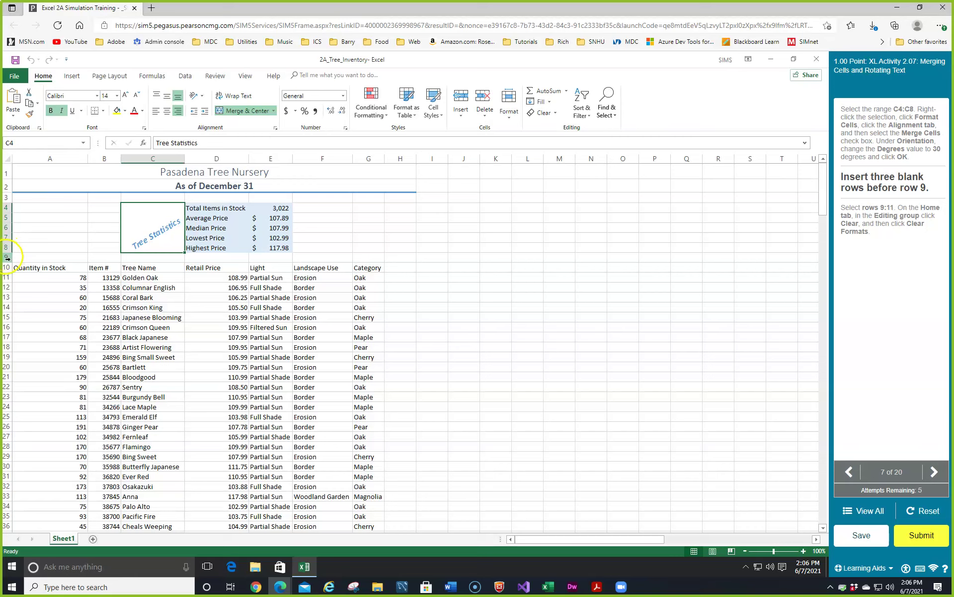
Step: Insert three blank rows above row 9
left_click_drag(6, 257, 6, 278)
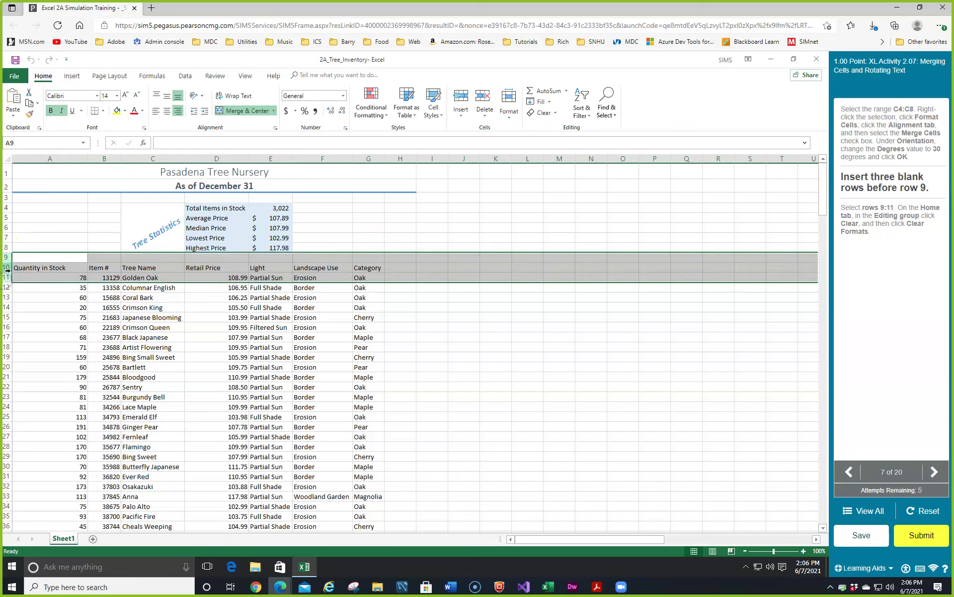
right_click(6, 257)
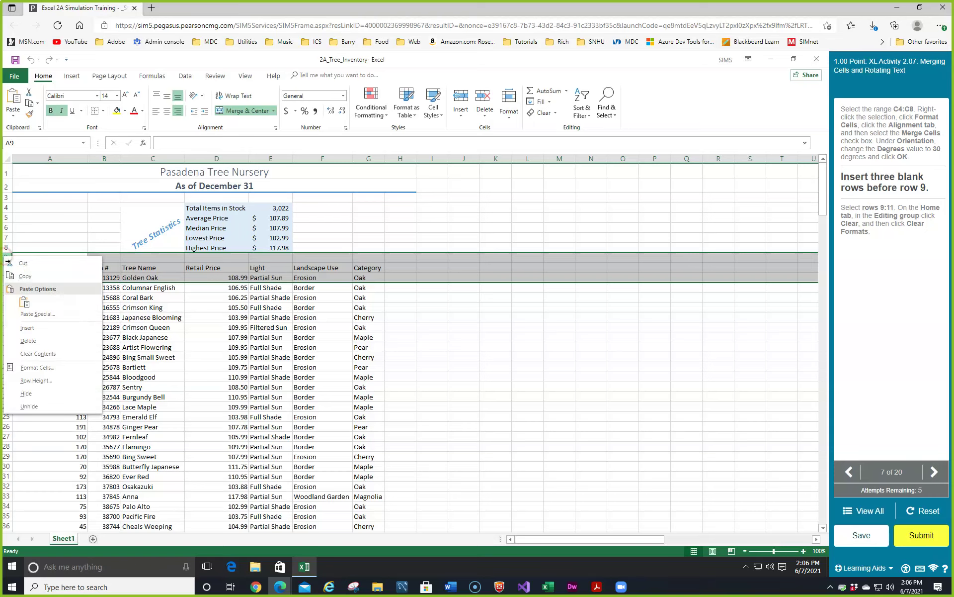
left_click(34, 329)
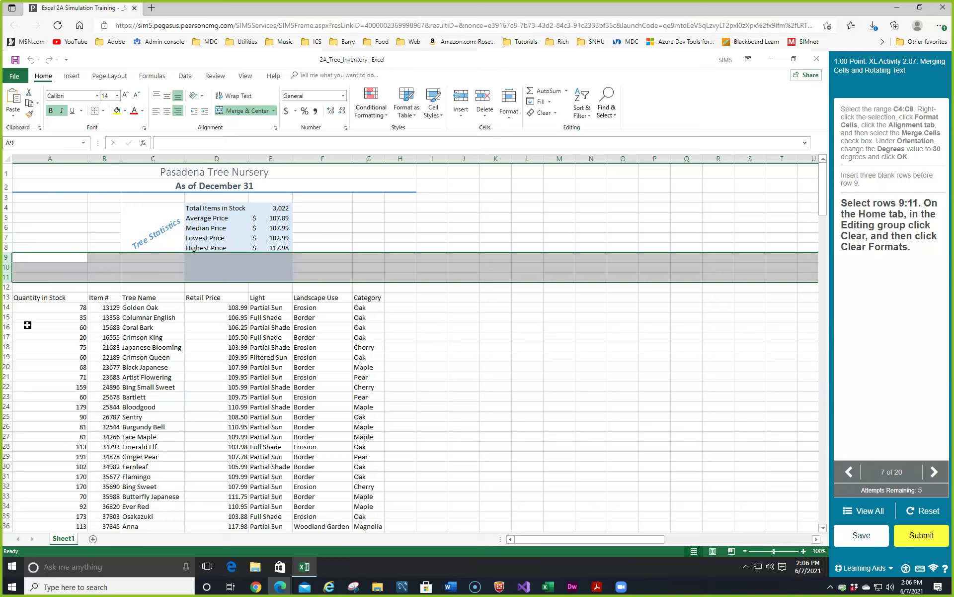
Step: Clear only the formats from rows 9:11
right_click(43, 259)
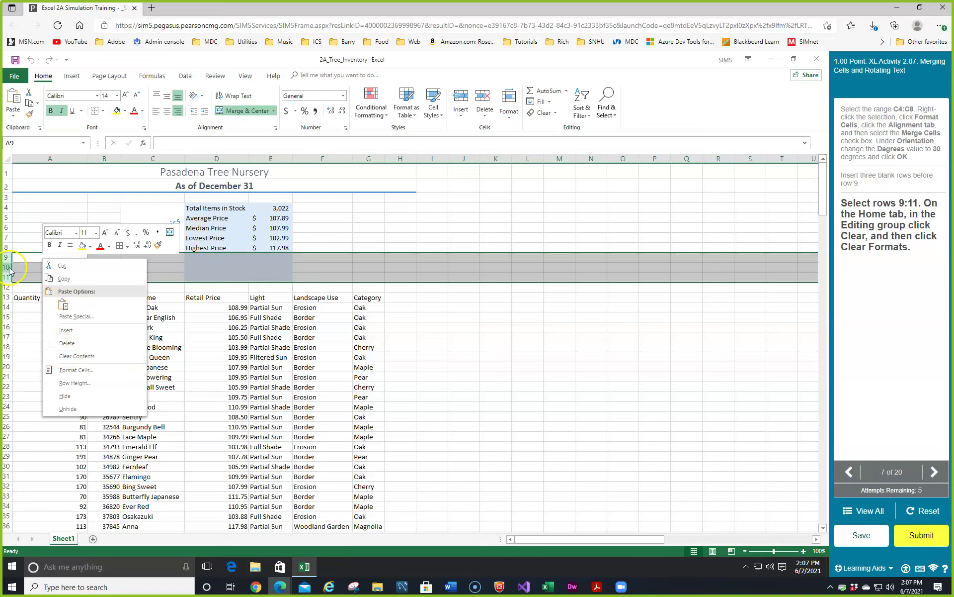
left_click(551, 113)
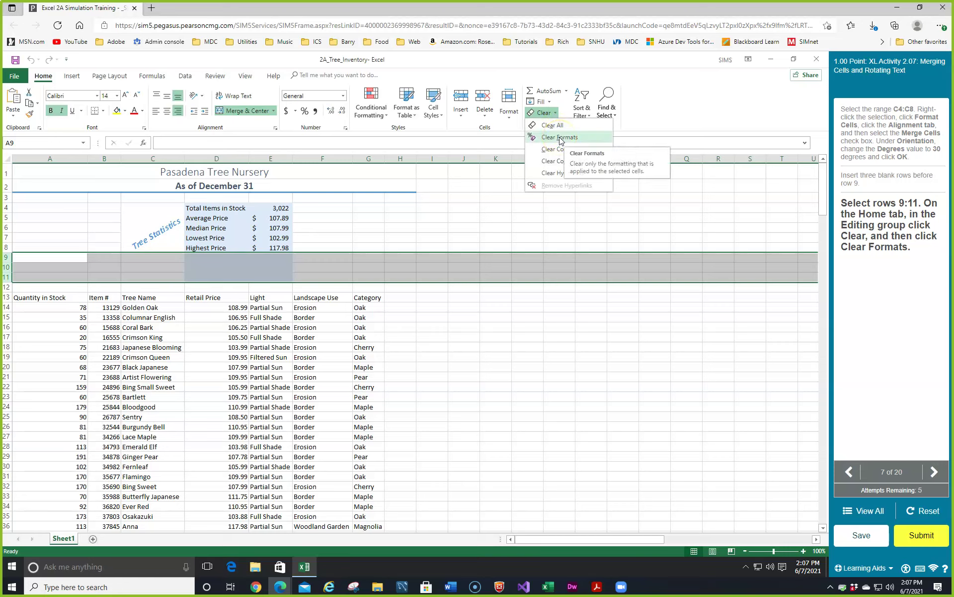
left_click(560, 138)
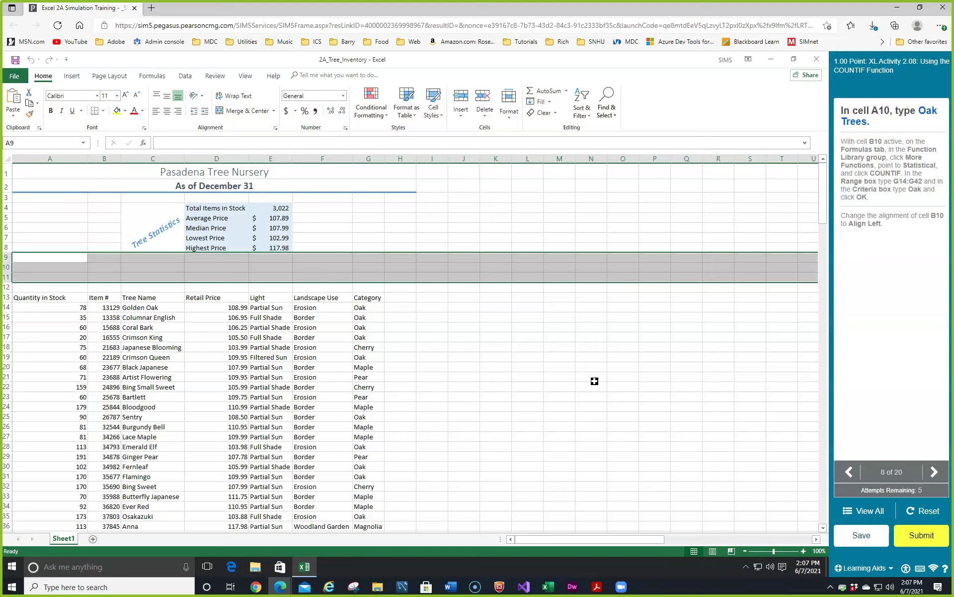
left_click(27, 266)
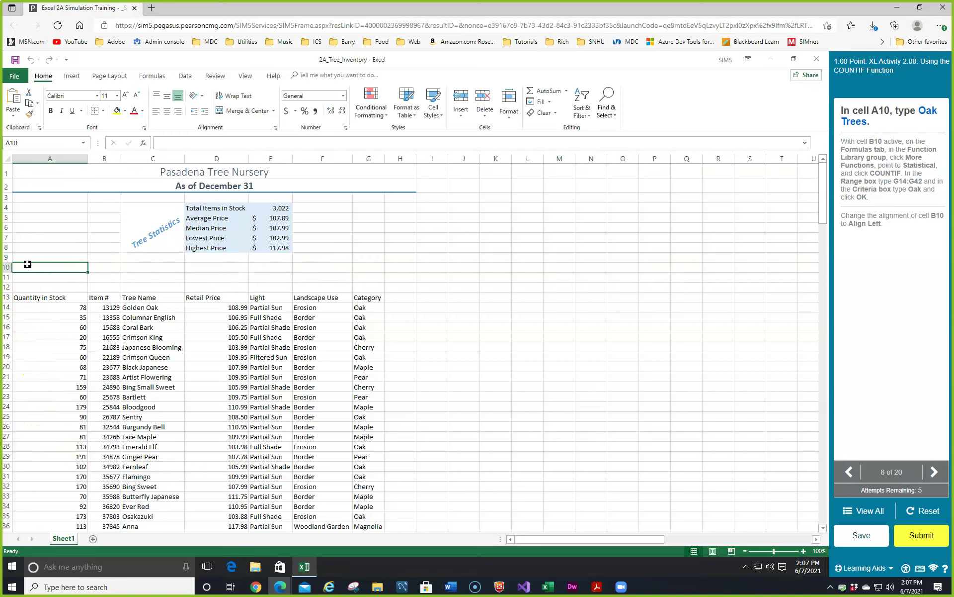
type("Oat Tree")
key("Return")
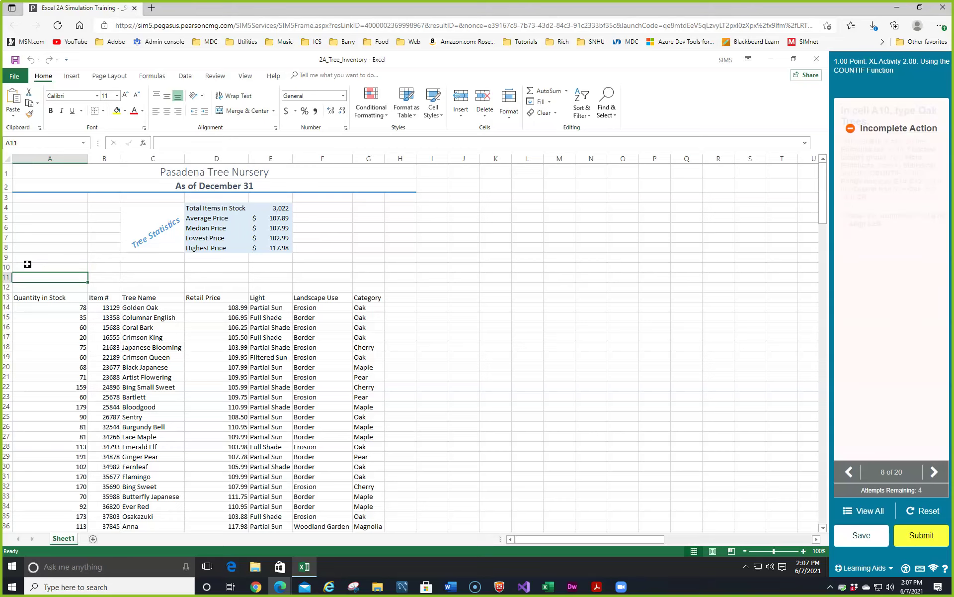
Step: Enter the label Oak Trees in cell A10
left_click(27, 264)
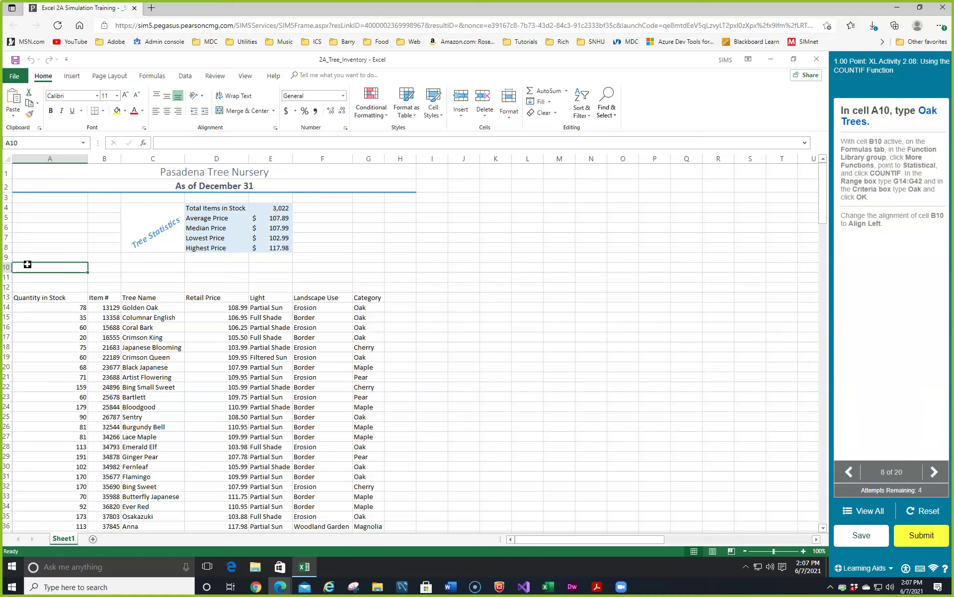
type("Oak Trees")
left_click(128, 142)
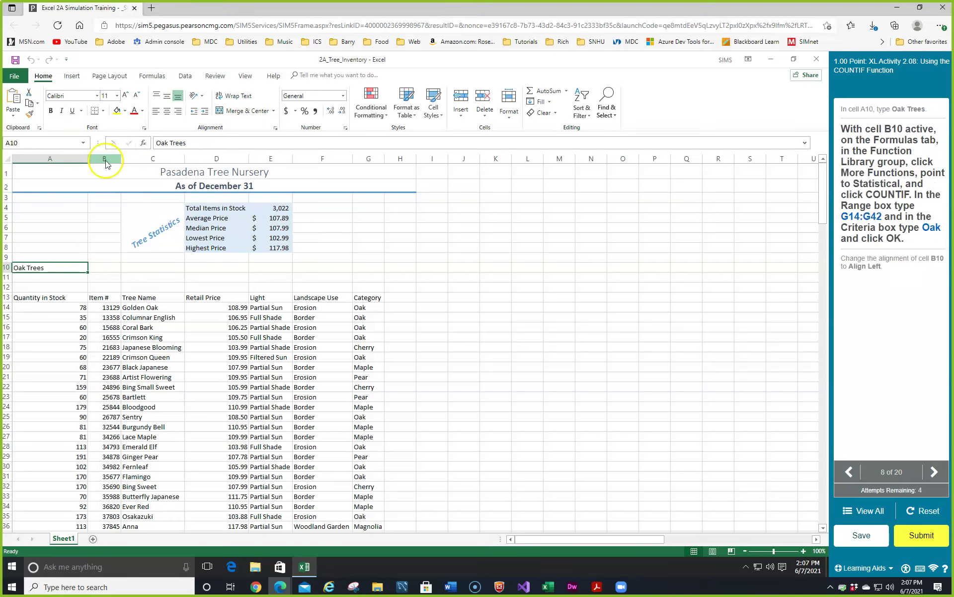
Step: Insert the COUNTIF function from the Statistical category in cell B10
left_click(102, 268)
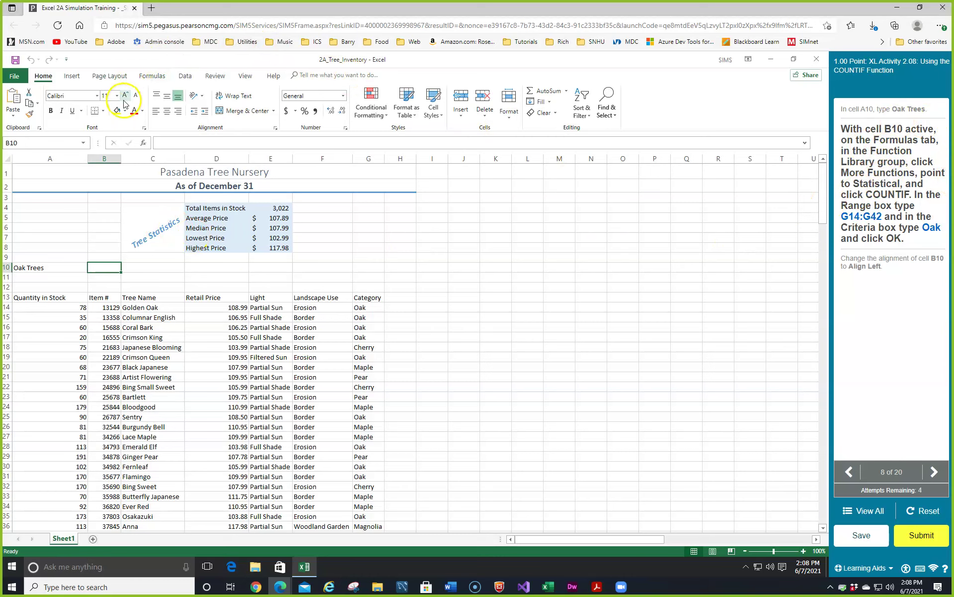
left_click(143, 144)
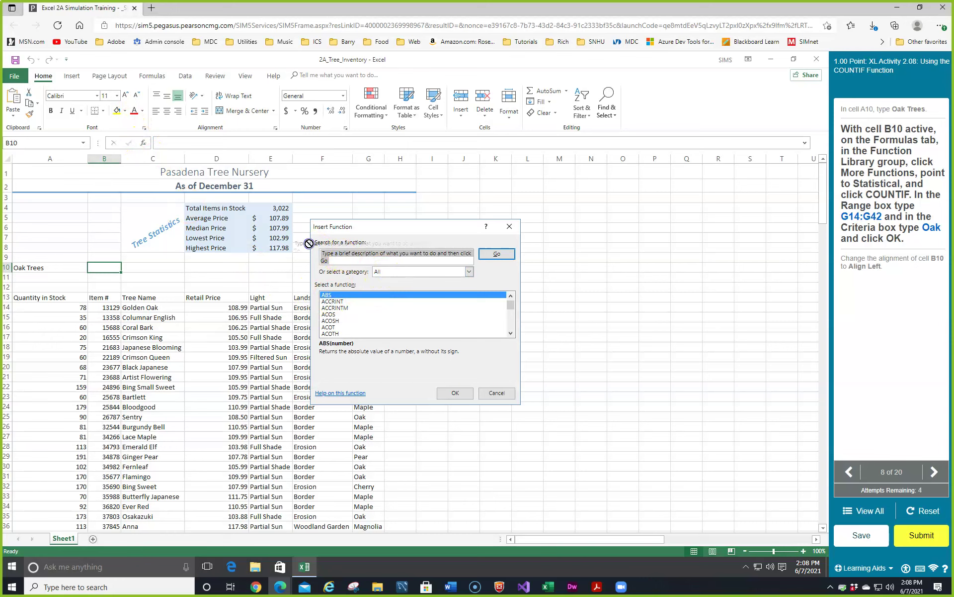
left_click(409, 273)
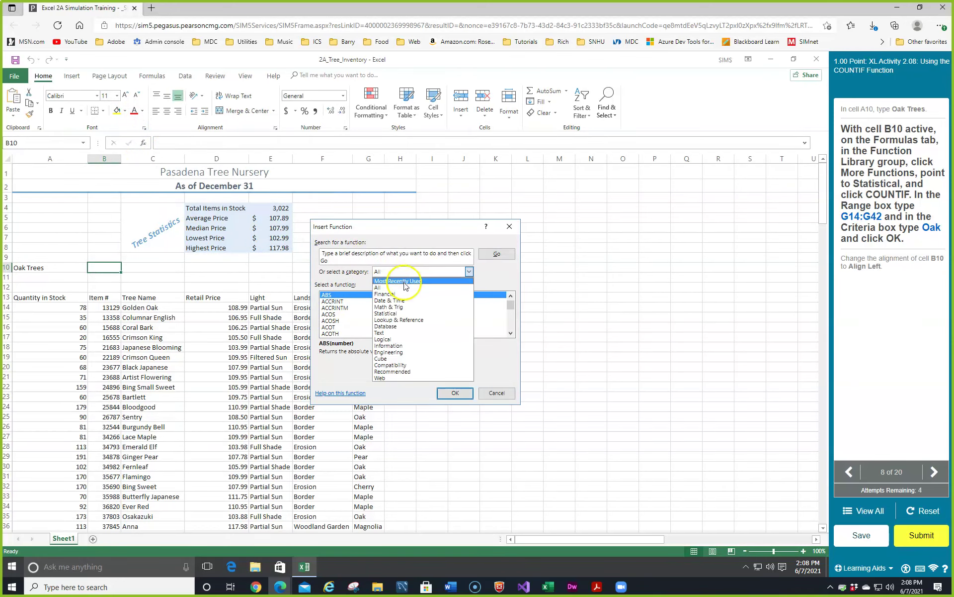
left_click(398, 312)
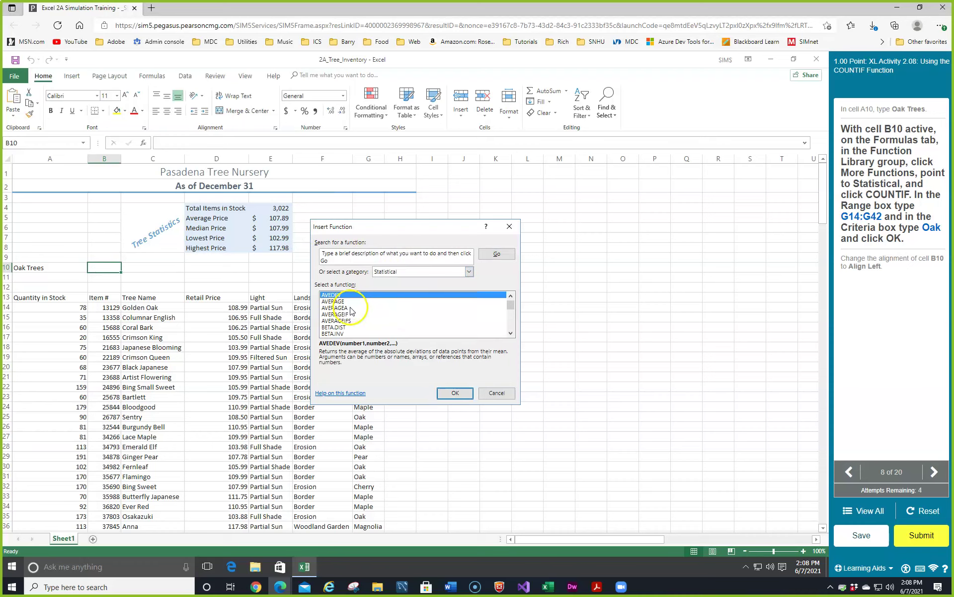
scroll(354, 311, "down", 4)
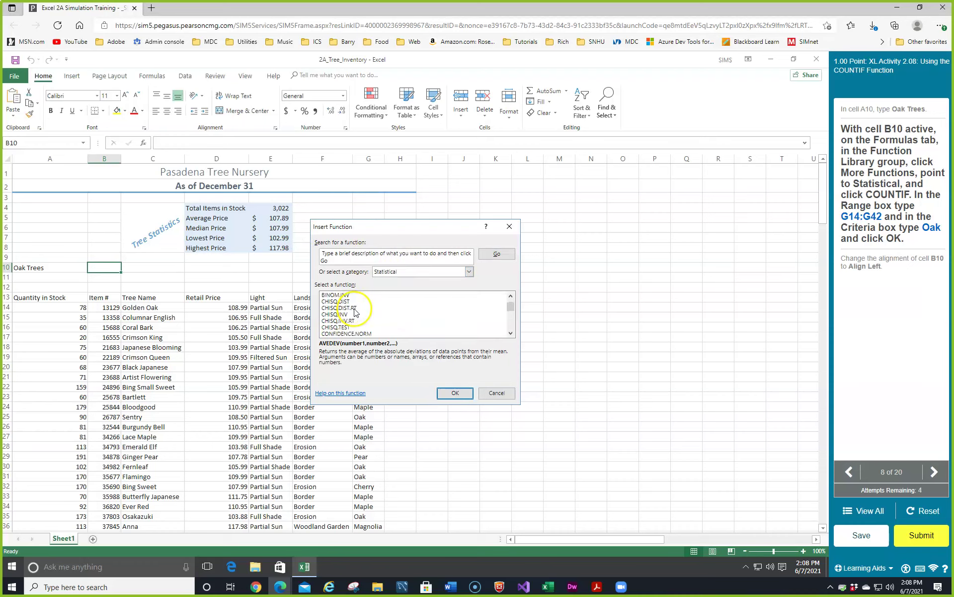
scroll(355, 316, "down", 1)
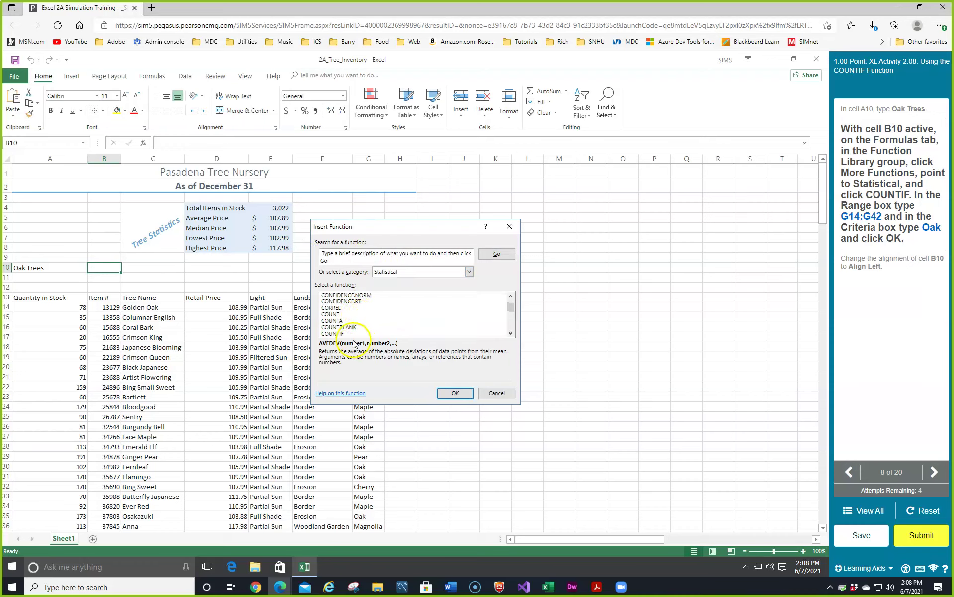
left_click(343, 334)
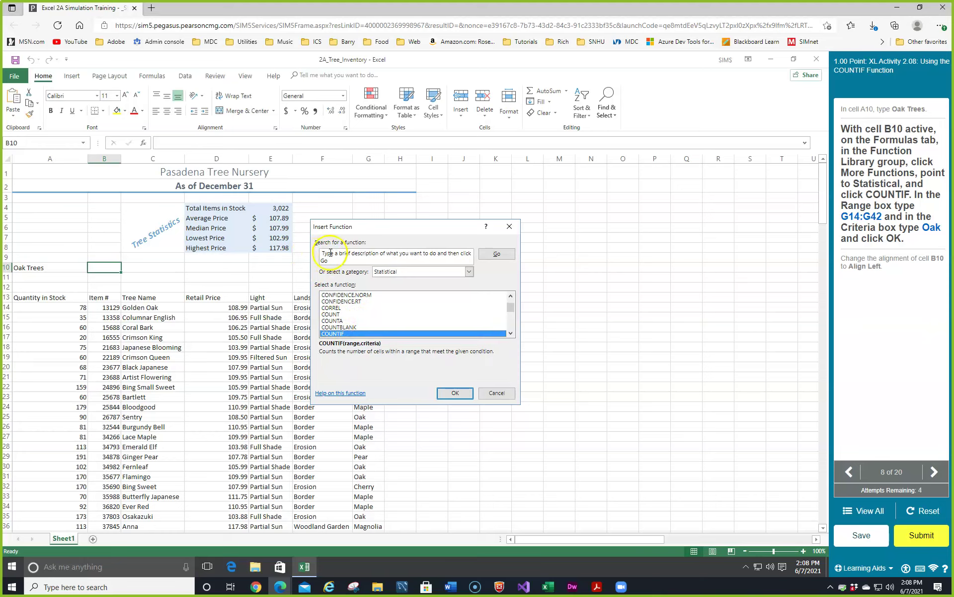
left_click(448, 390)
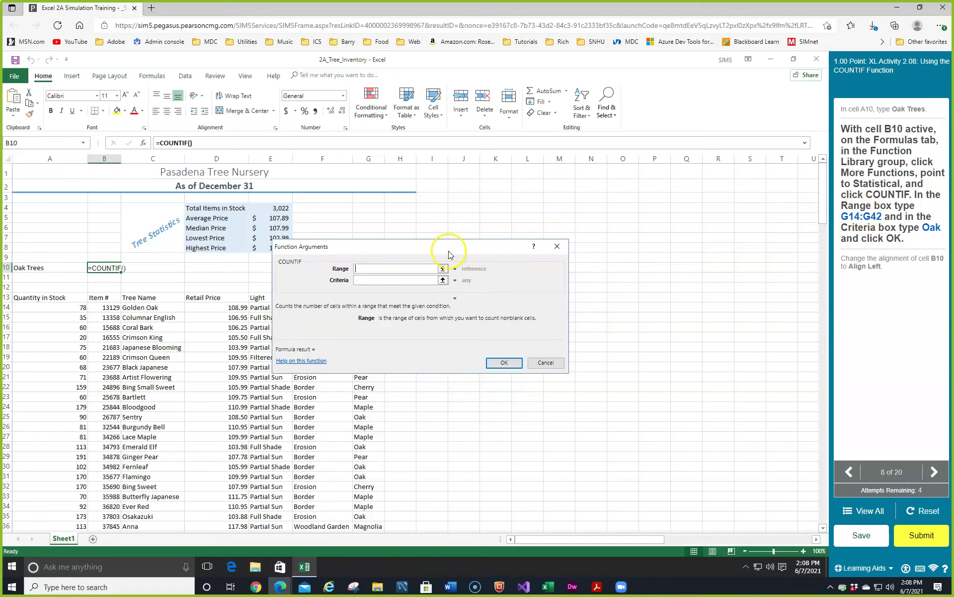
Step: Complete the COUNTIF arguments with range G14:G42 and criteria Oak, and left-align cell B10
left_click_drag(438, 252, 601, 194)
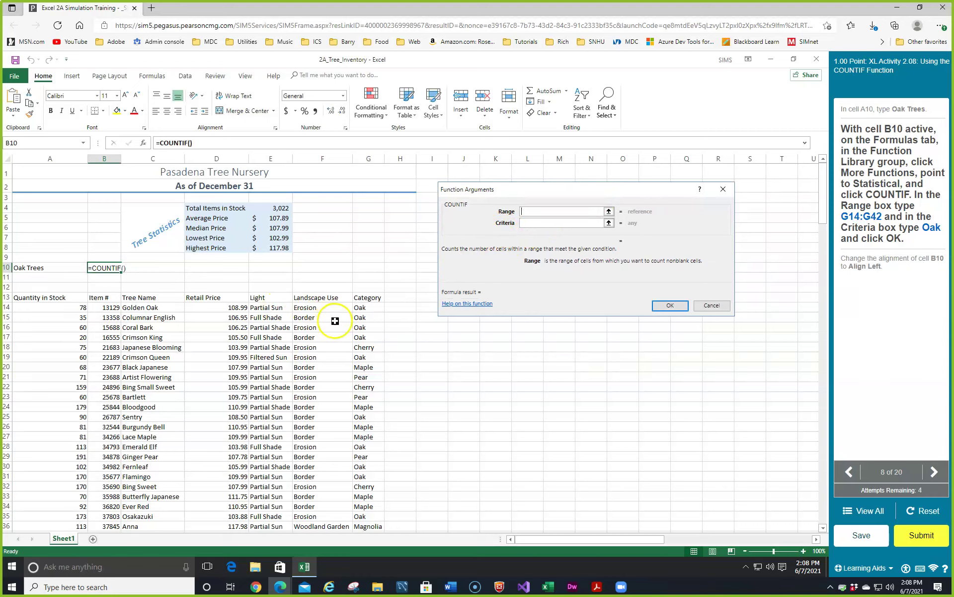
left_click(366, 308)
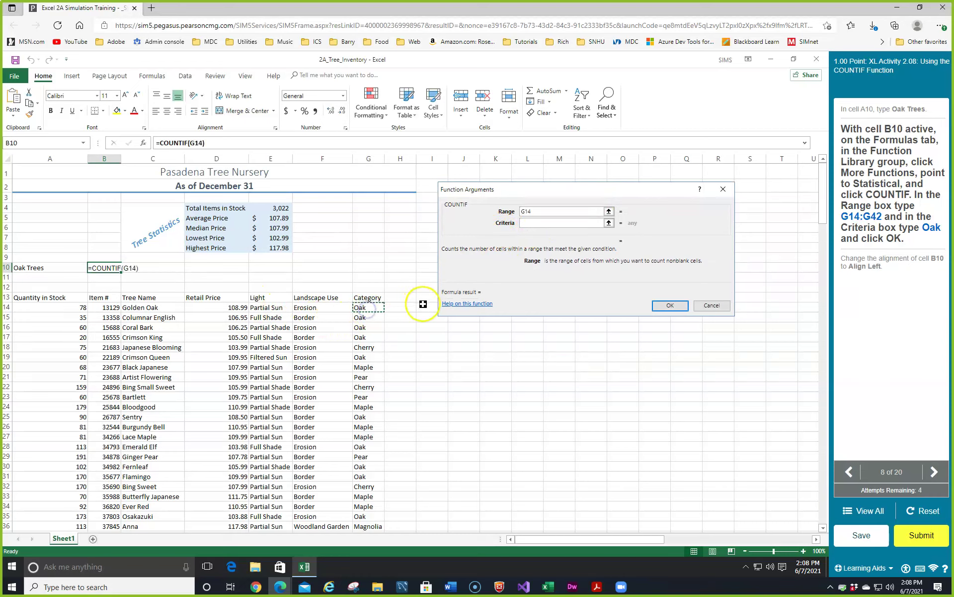
type(":G42")
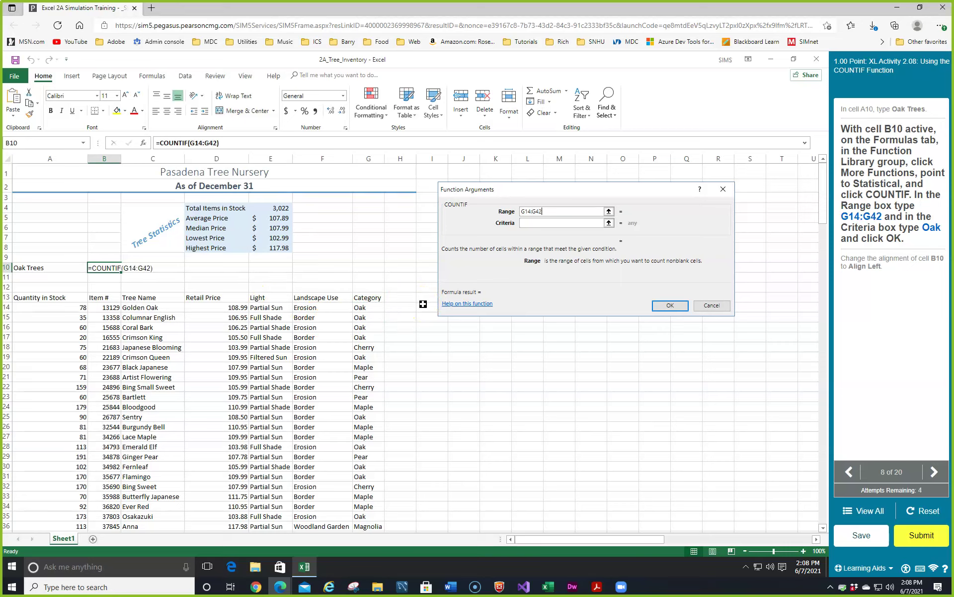
left_click(517, 227)
left_click(529, 225)
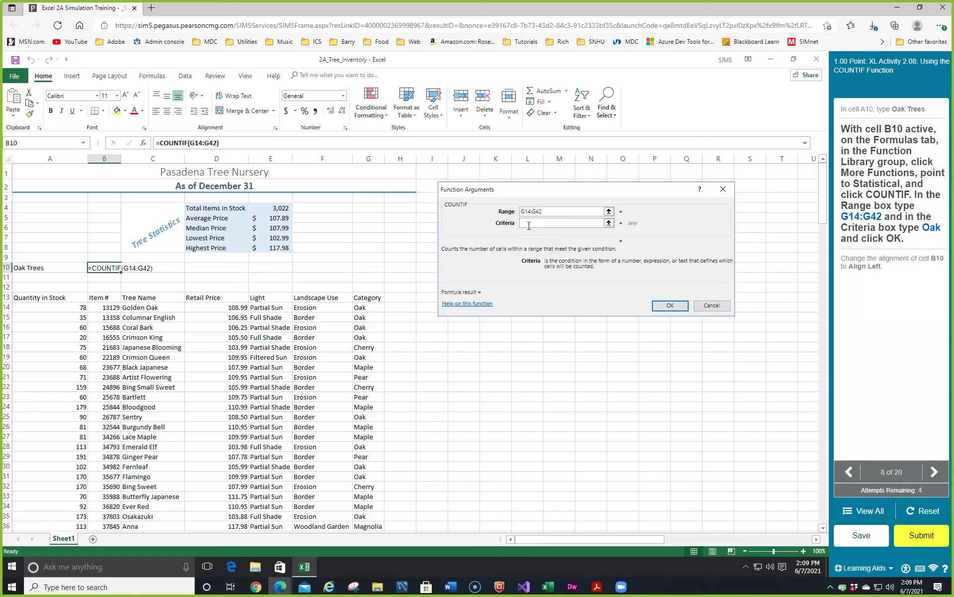
type("Oak")
key("Tab")
left_click(541, 226)
left_click(670, 305)
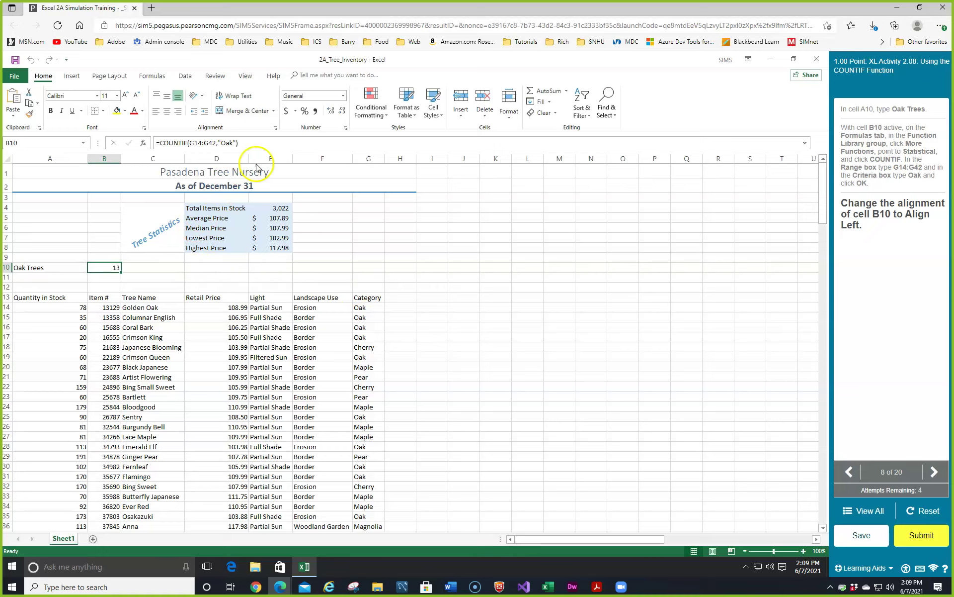
left_click(156, 113)
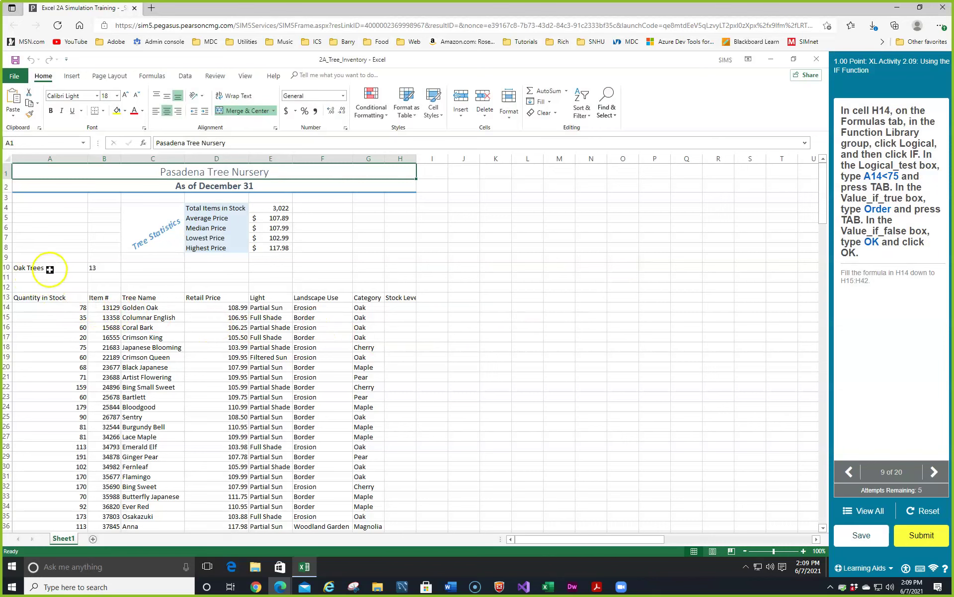
Step: Insert the IF function from the Logical category in cell H14
left_click(396, 299)
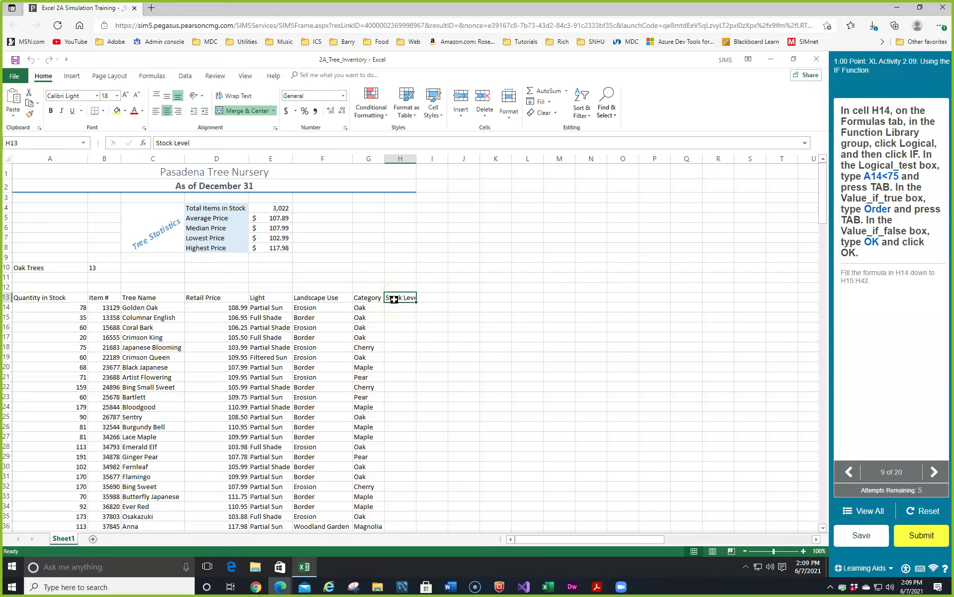
left_click(396, 307)
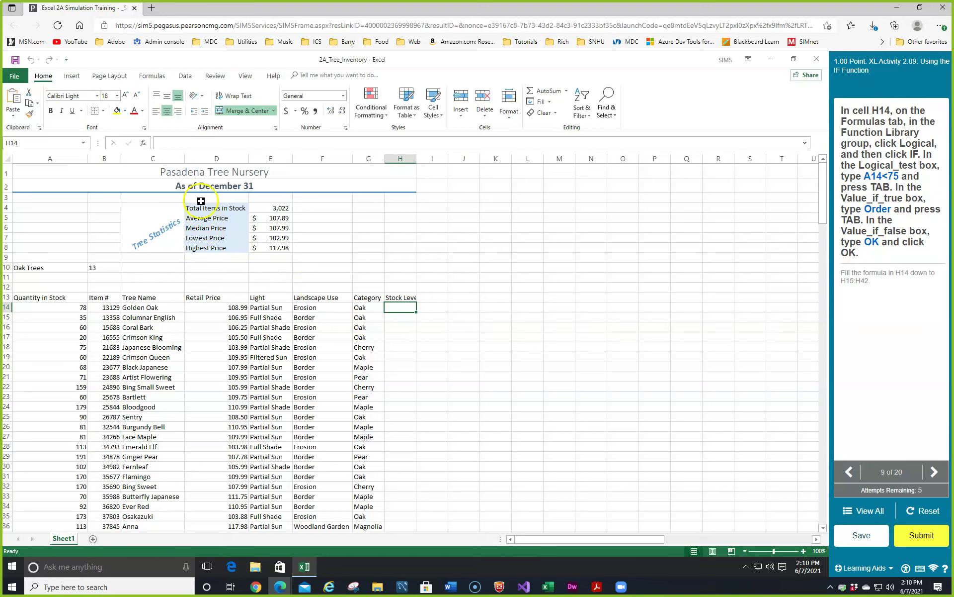
left_click(149, 75)
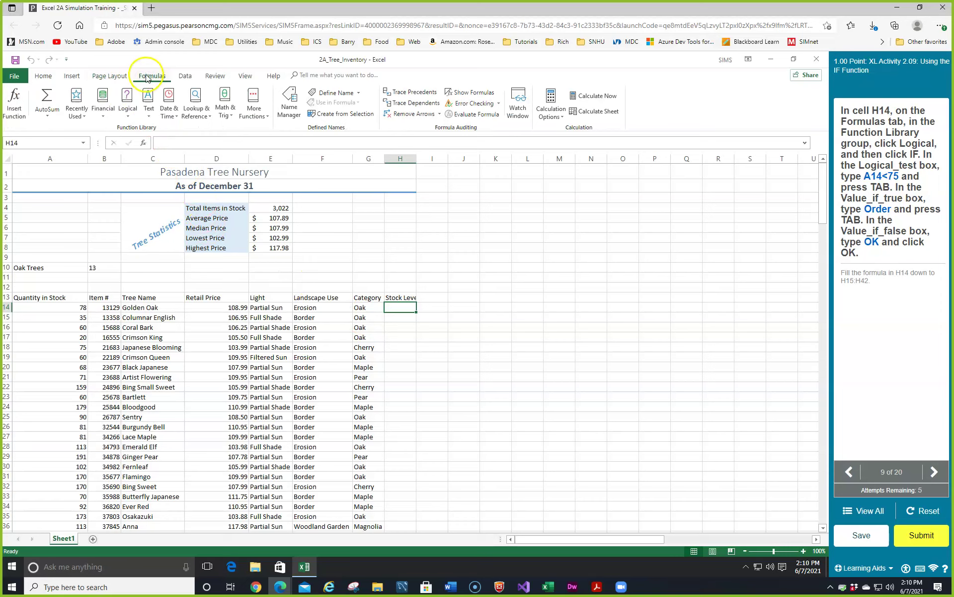
left_click(128, 119)
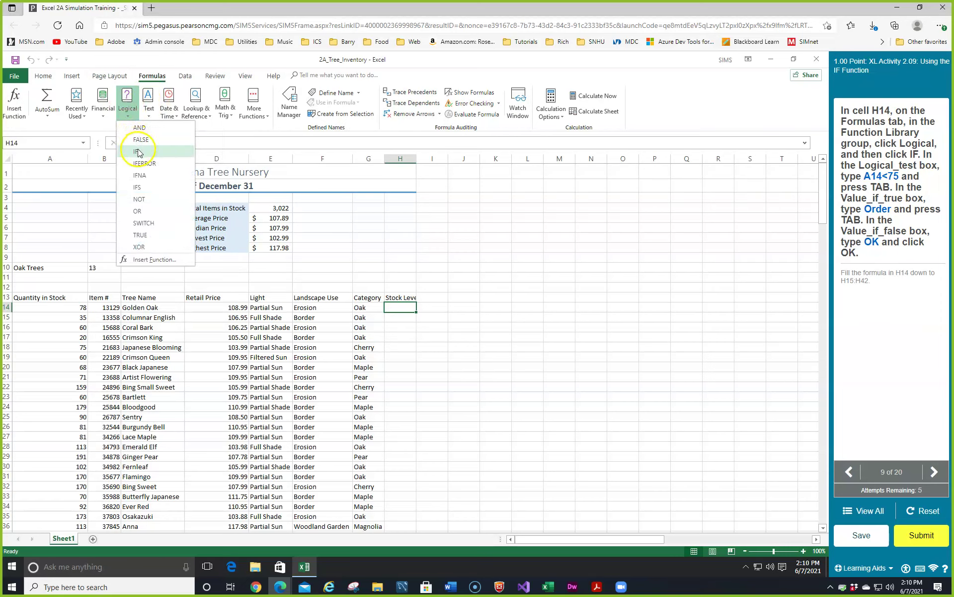
left_click(139, 153)
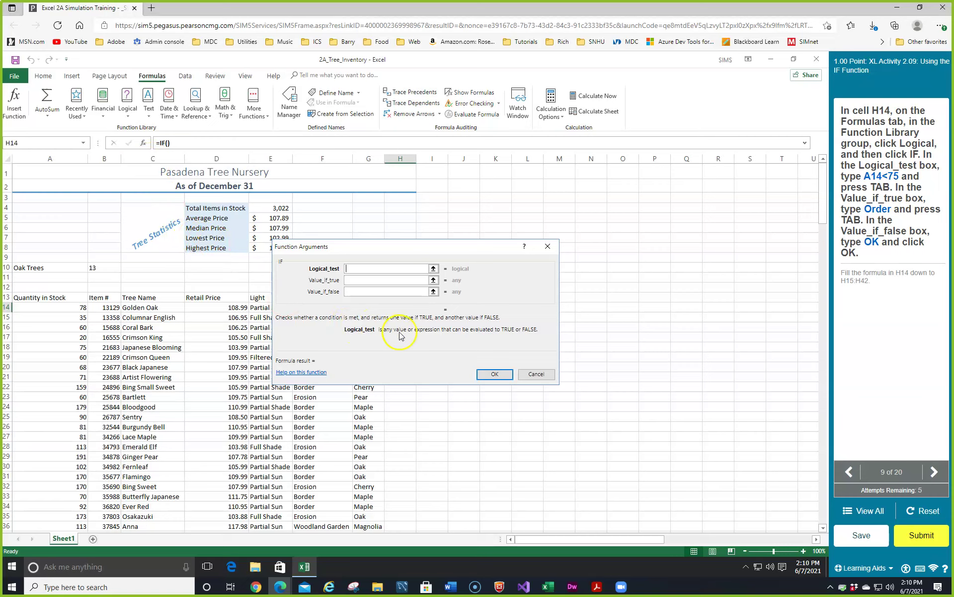
Step: Enter the IF arguments with logical test A14>75, value if true Order and value if false OK, and try to confirm them
left_click(70, 307)
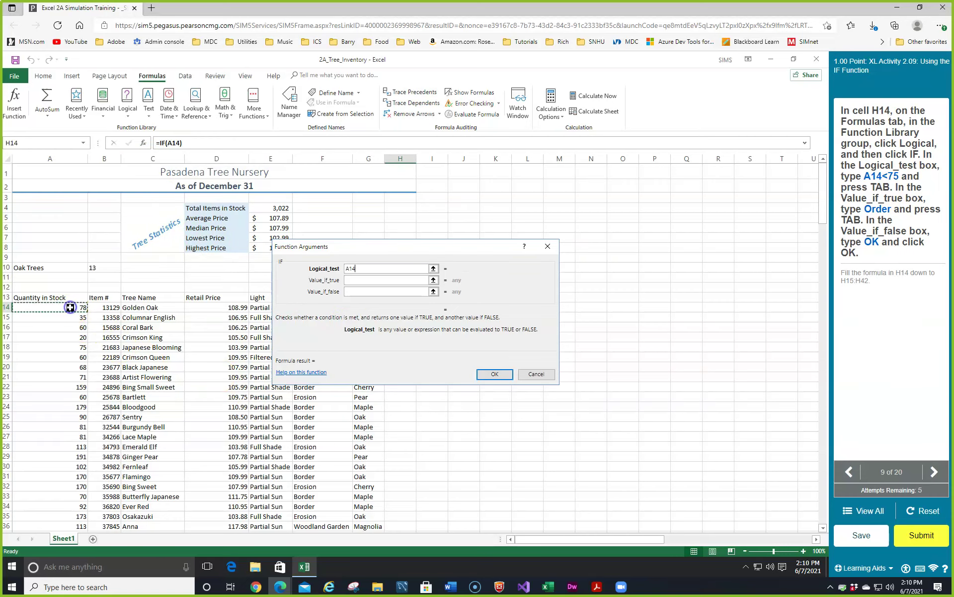
type(">75")
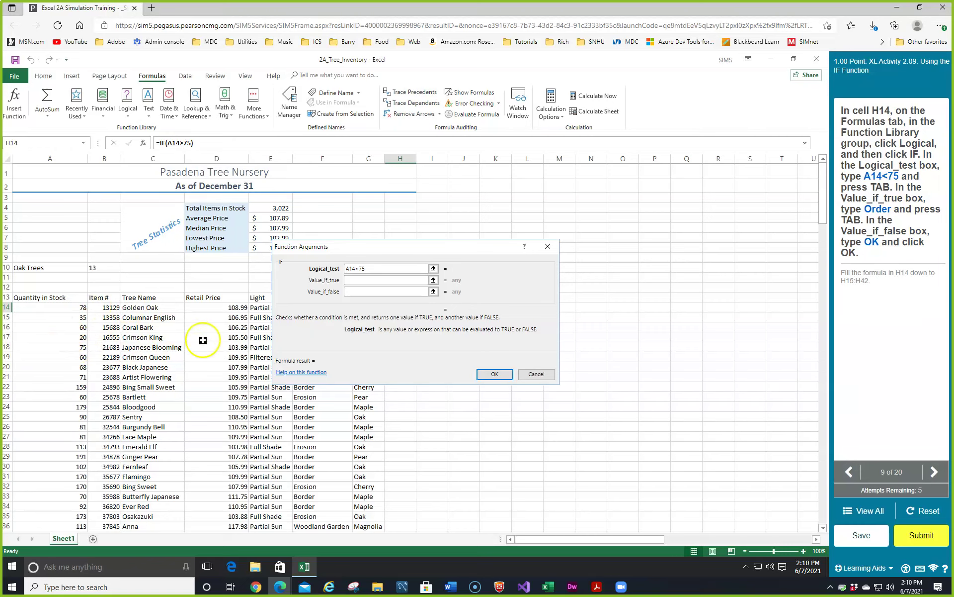
left_click(395, 280)
type("Order")
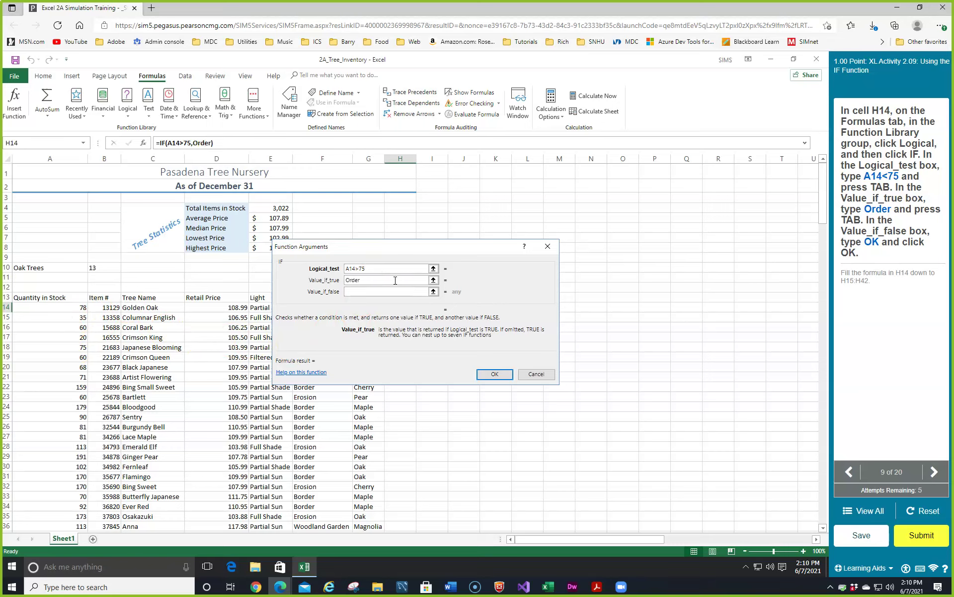
key("Tab")
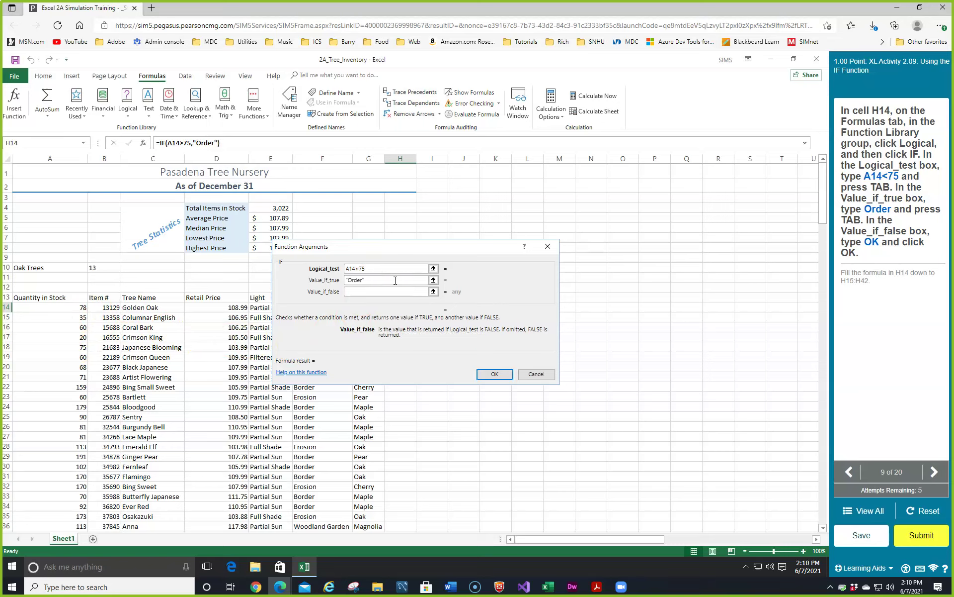
type("OK")
key("Tab")
left_click(487, 372)
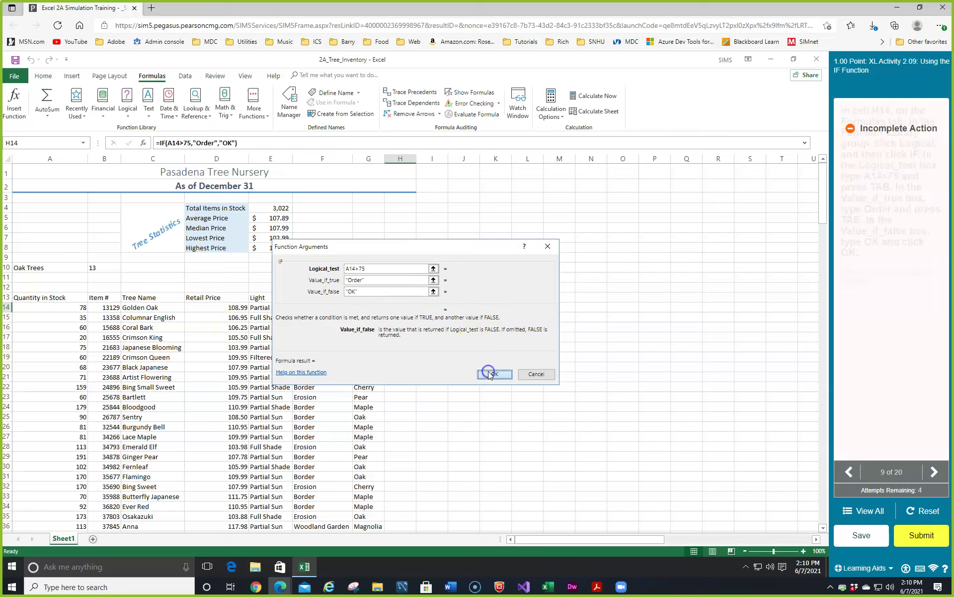
left_click(490, 375)
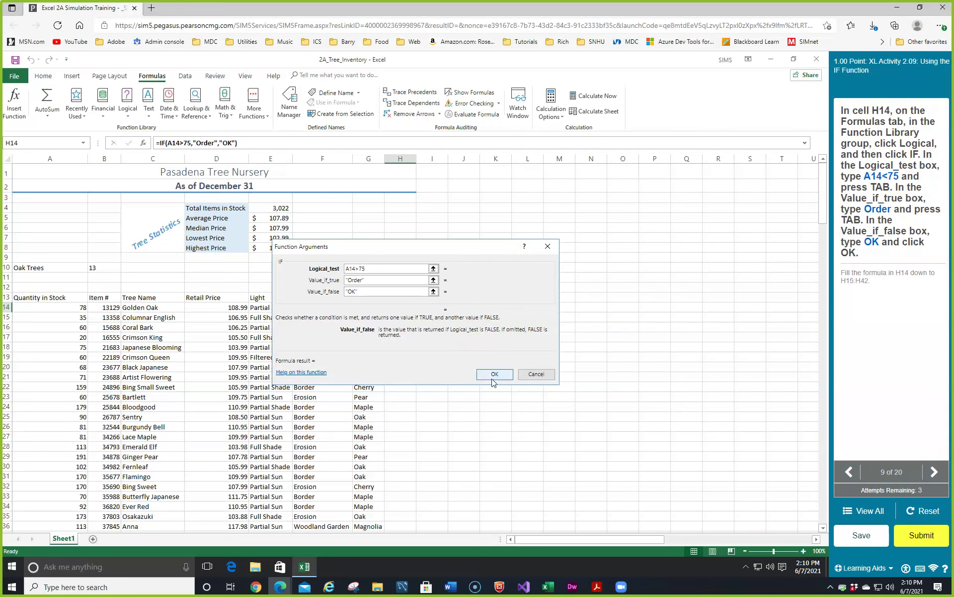
Step: Correct the IF function's logical test to A14<75 and confirm the function arguments
left_click_drag(442, 250, 679, 209)
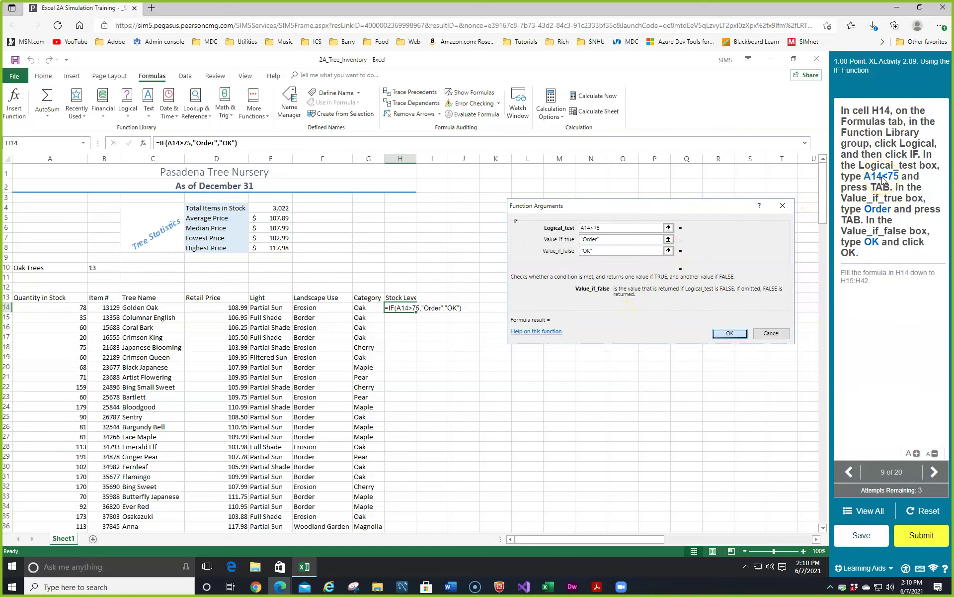
left_click(594, 228)
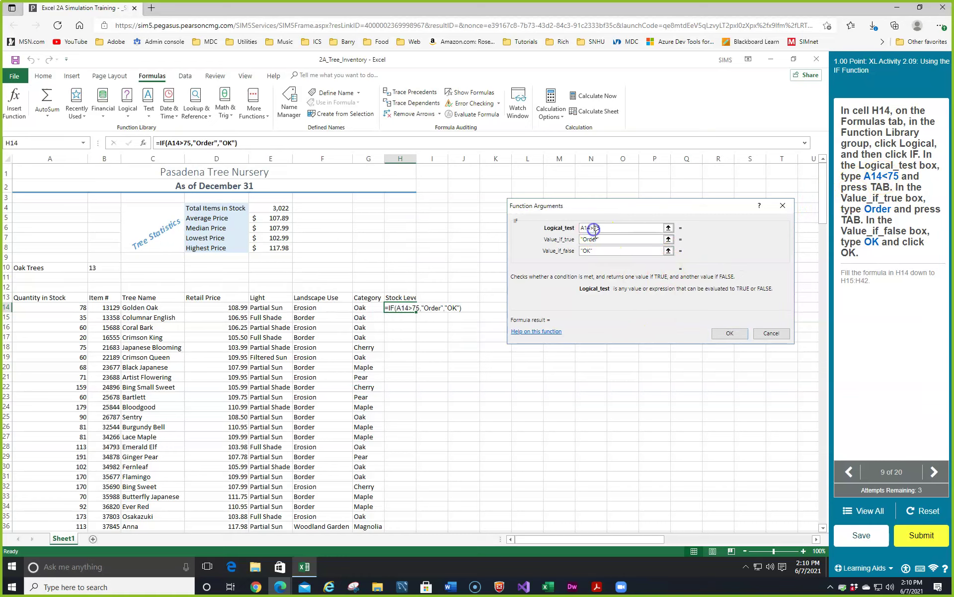
key("BackSpace")
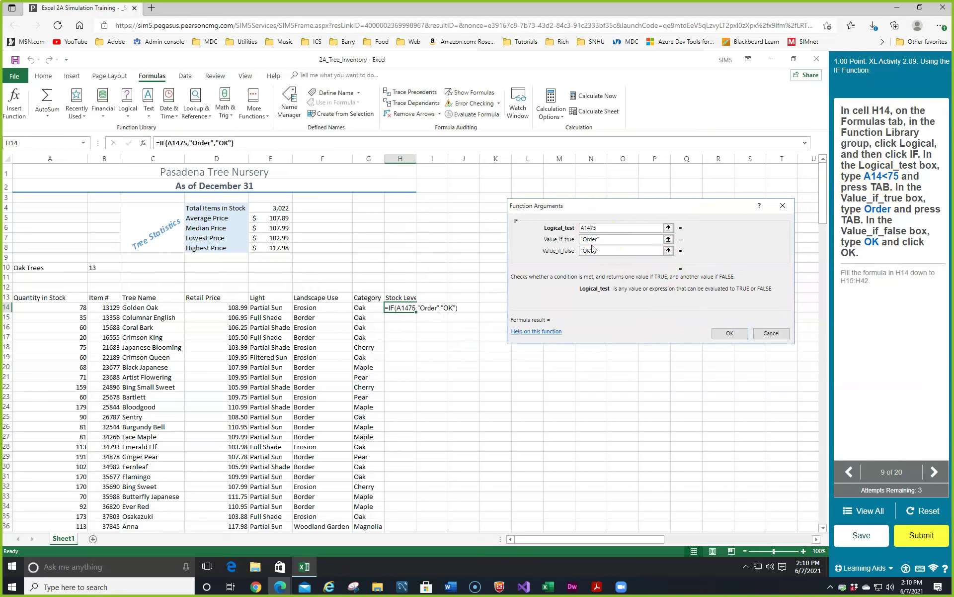
type("<")
key("Return")
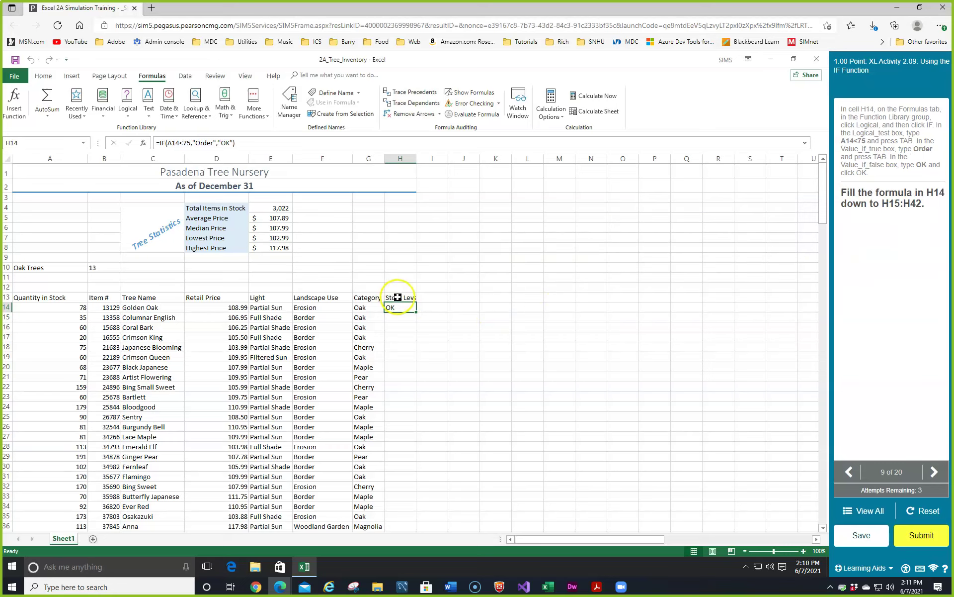
Step: Fill the IF formula from cell H14 down through H42
left_click(410, 309)
left_click_drag(416, 314, 409, 514)
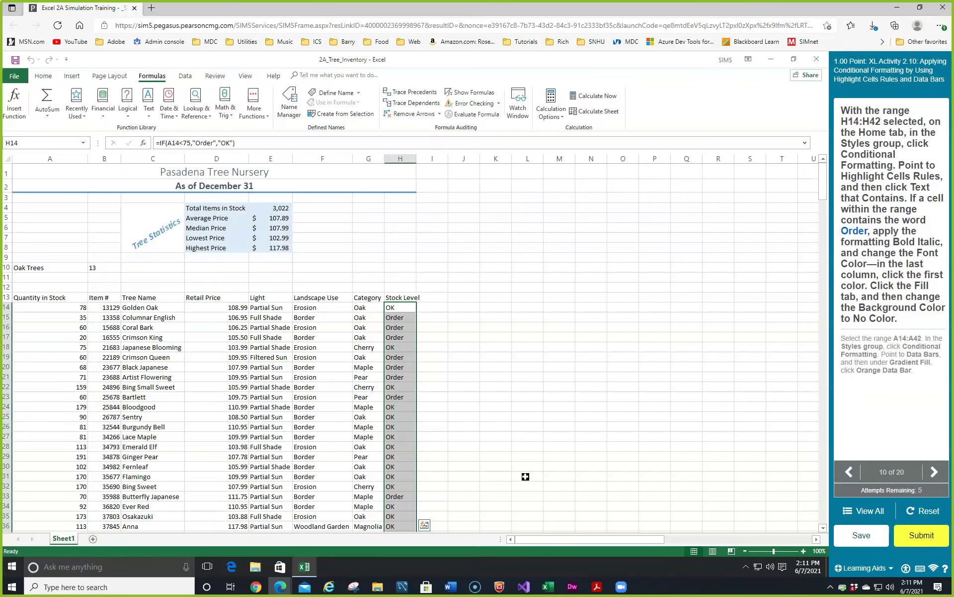
scroll(550, 375, "down", 2)
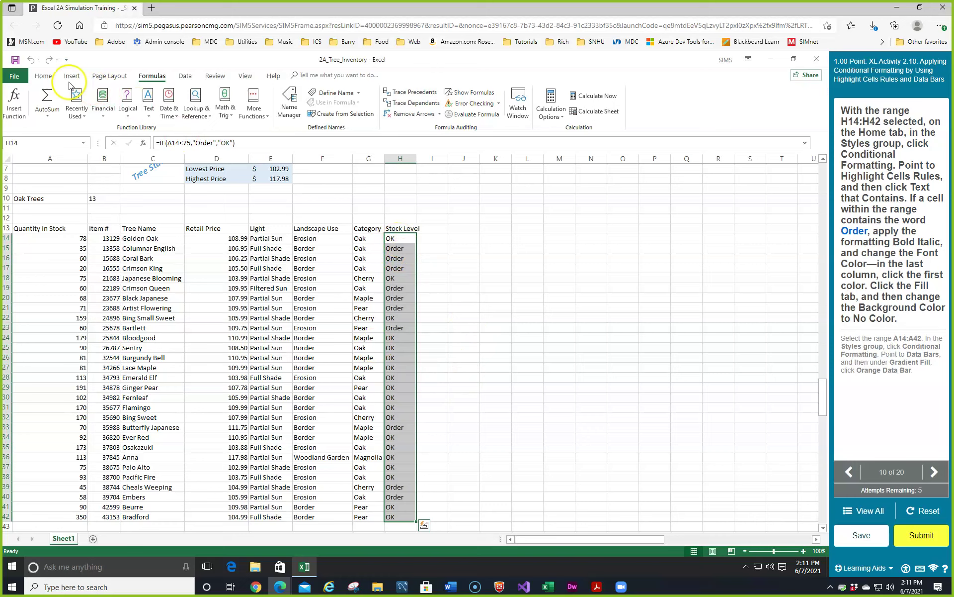
Step: Start a Text that Contains highlight rule on H14:H42 for the text Order, using a custom format
left_click(40, 77)
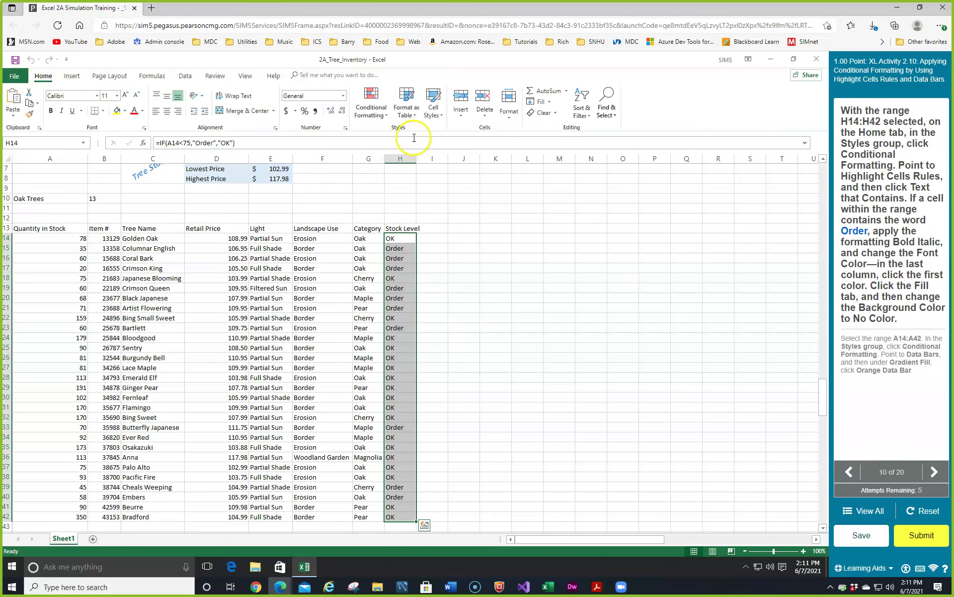
left_click(388, 115)
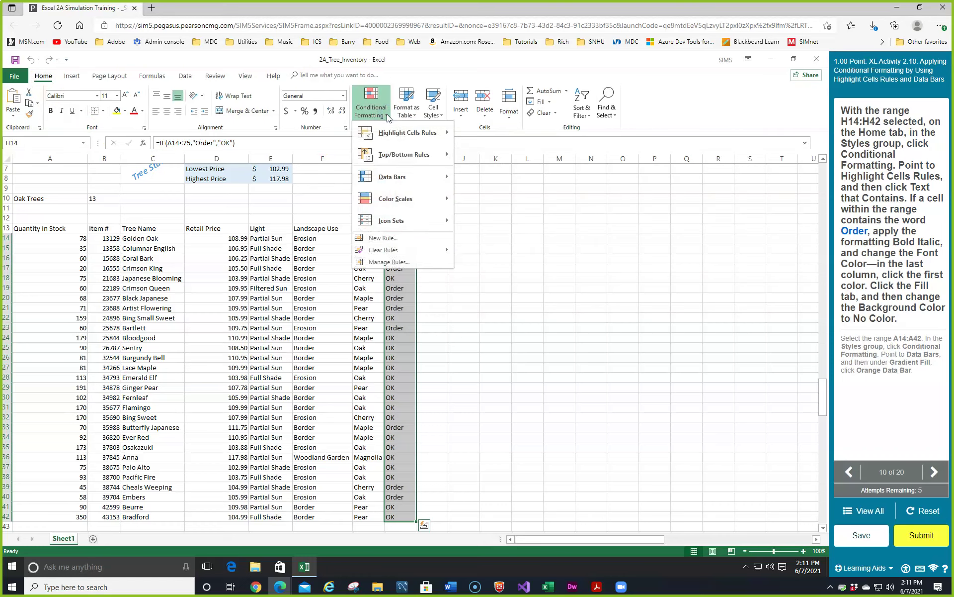
mouse_move(403, 136)
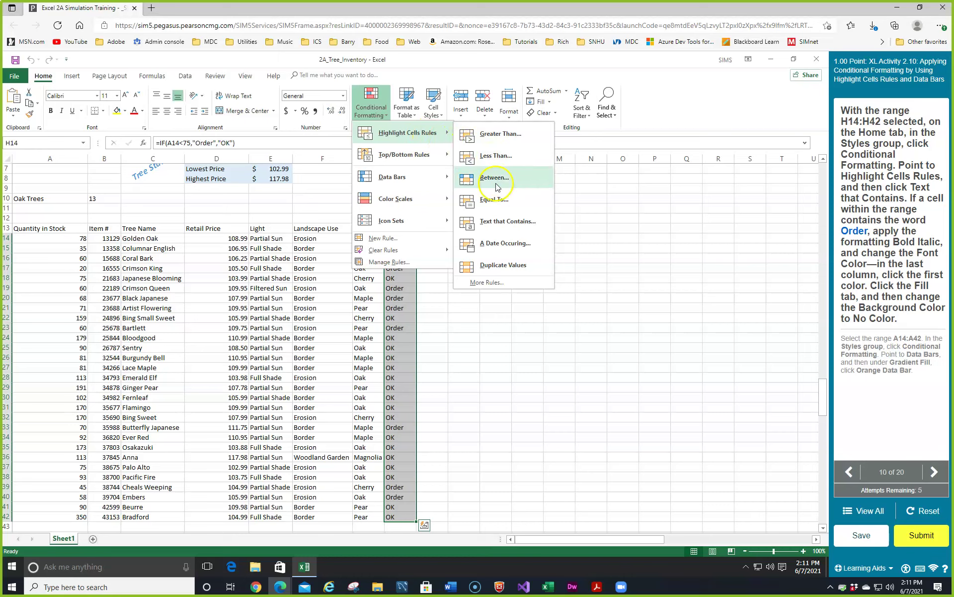
left_click(503, 221)
left_click(359, 320)
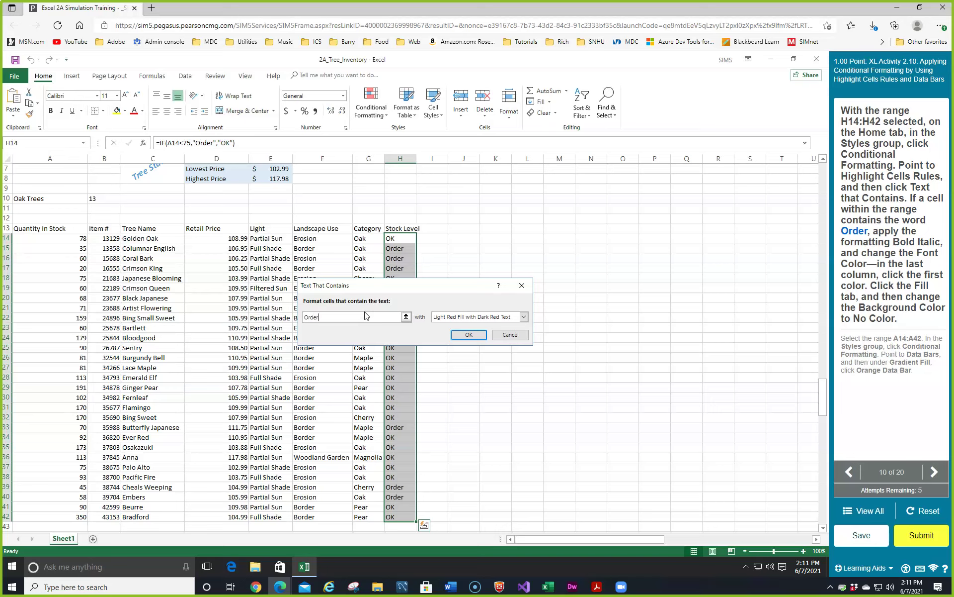
left_click(524, 319)
left_click(523, 318)
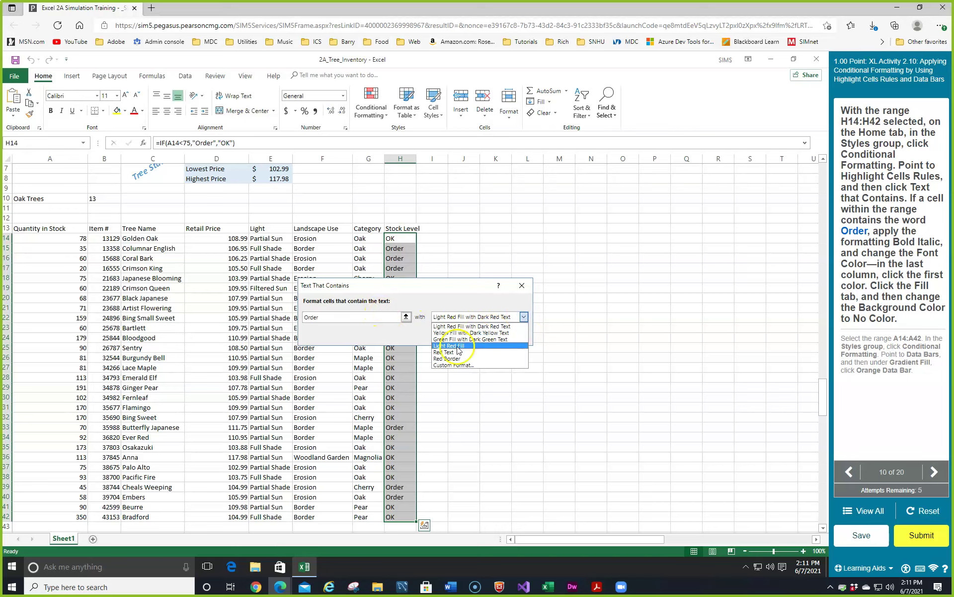
left_click(448, 365)
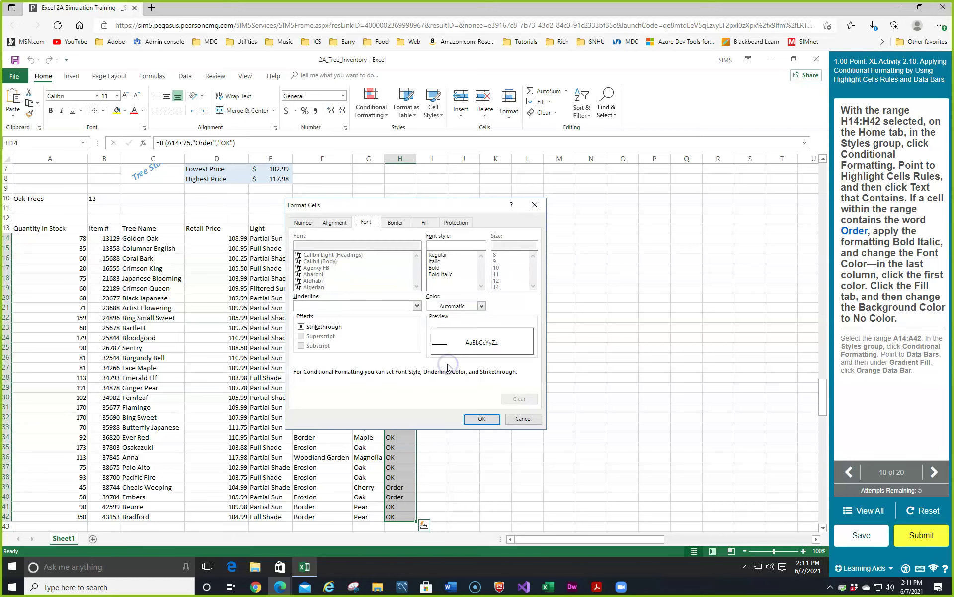
Step: Set the rule's font style to Bold Italic and its font color to Green, Accent 6
left_click(448, 275)
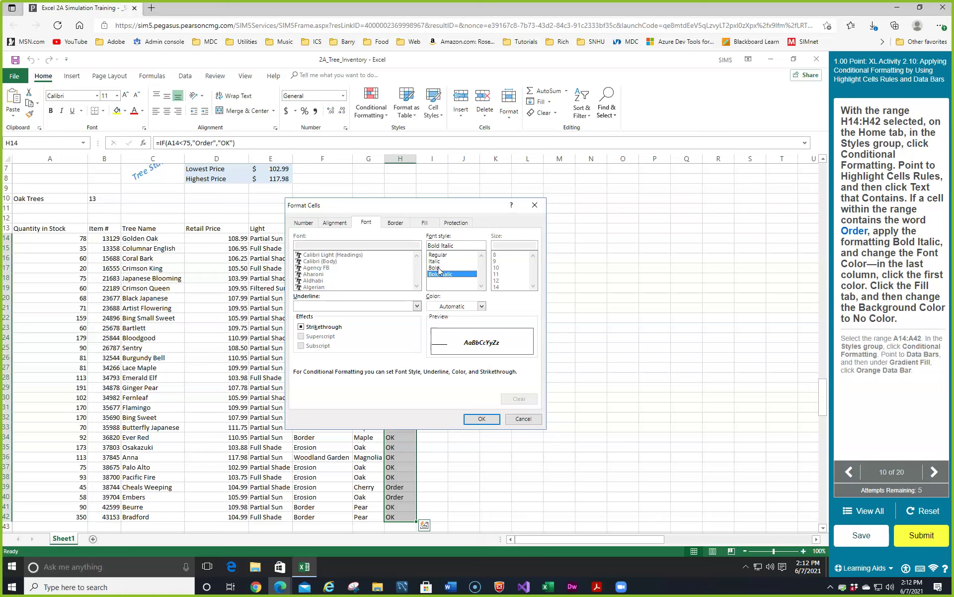
left_click(438, 277)
left_click(482, 307)
left_click(482, 306)
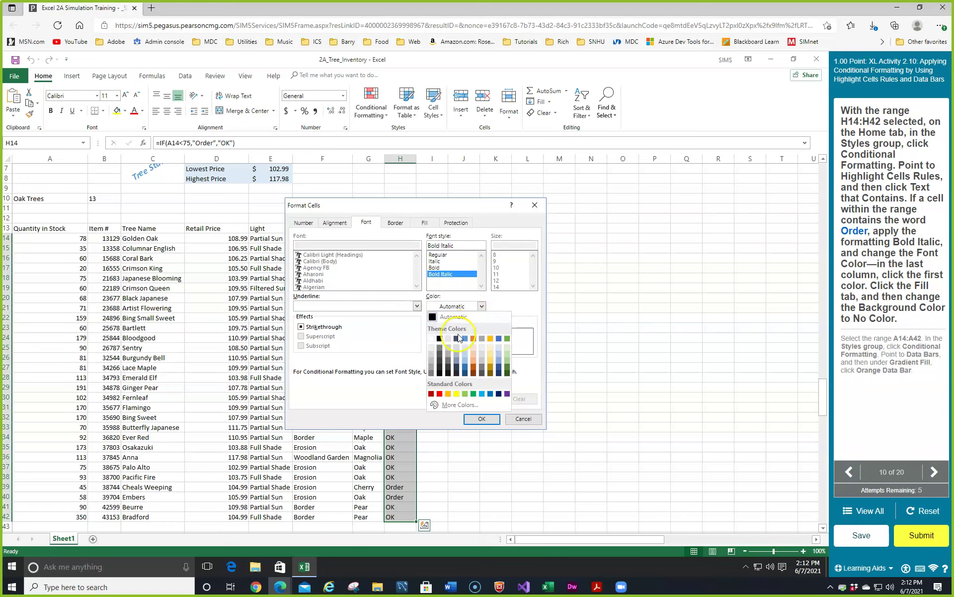
left_click(439, 349)
left_click(507, 338)
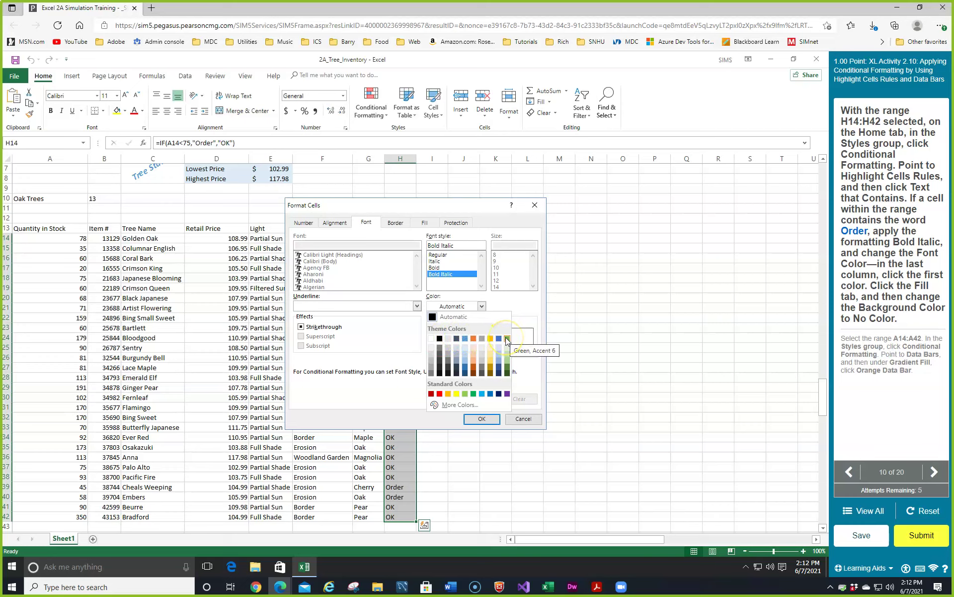
left_click(516, 345)
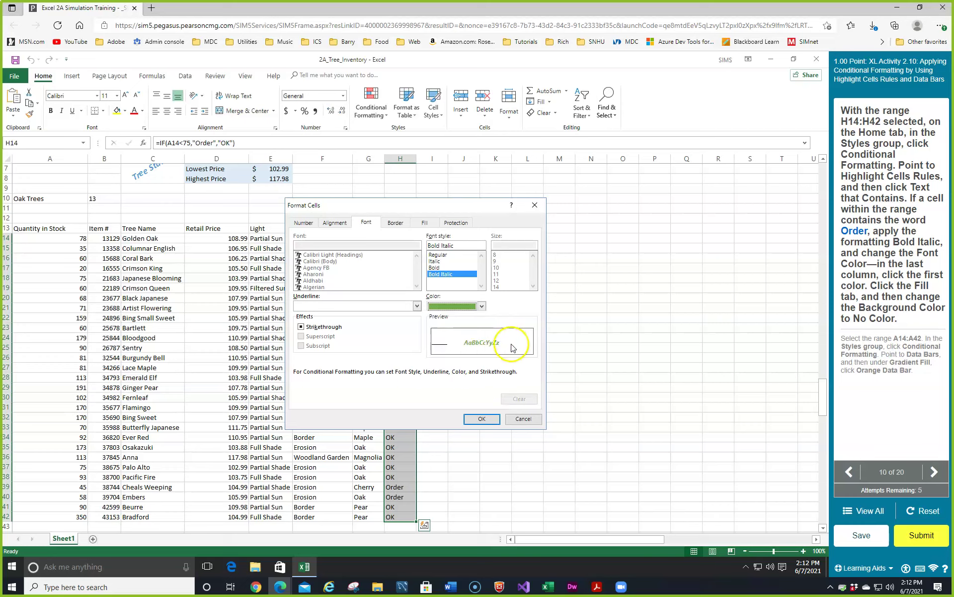
Step: Set the rule's background color to No Color and apply the conditional formatting rule
left_click(423, 225)
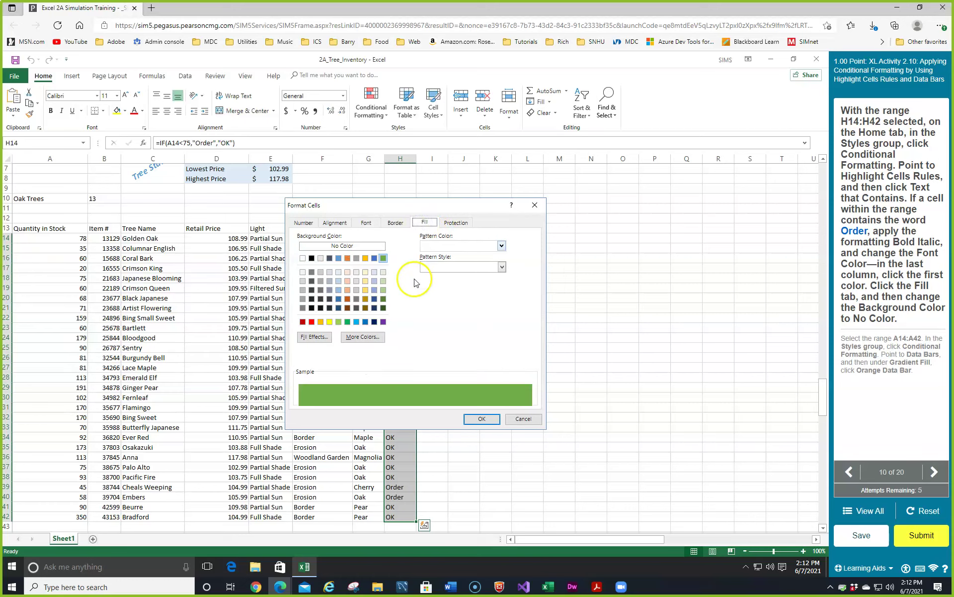
left_click(338, 249)
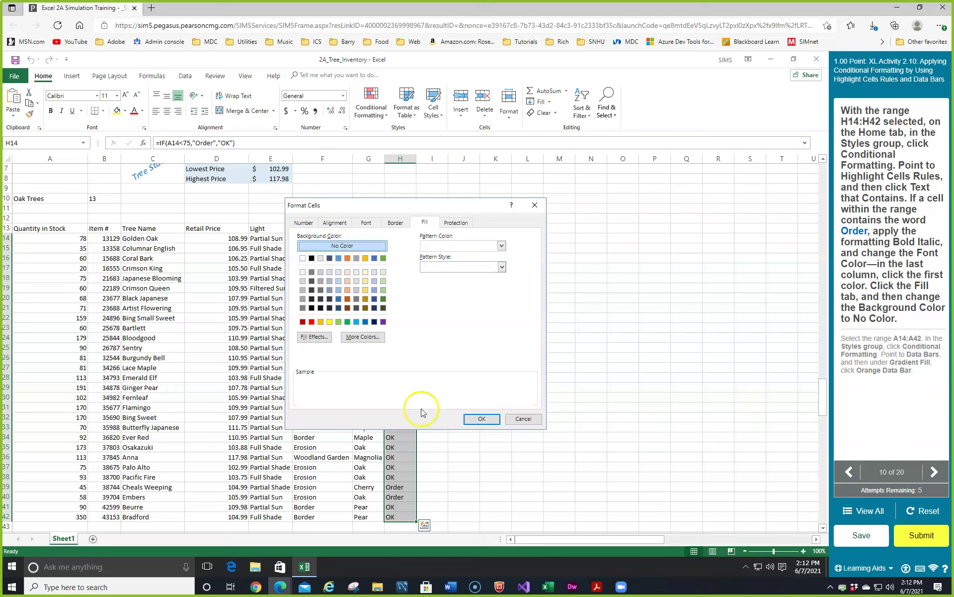
left_click(482, 419)
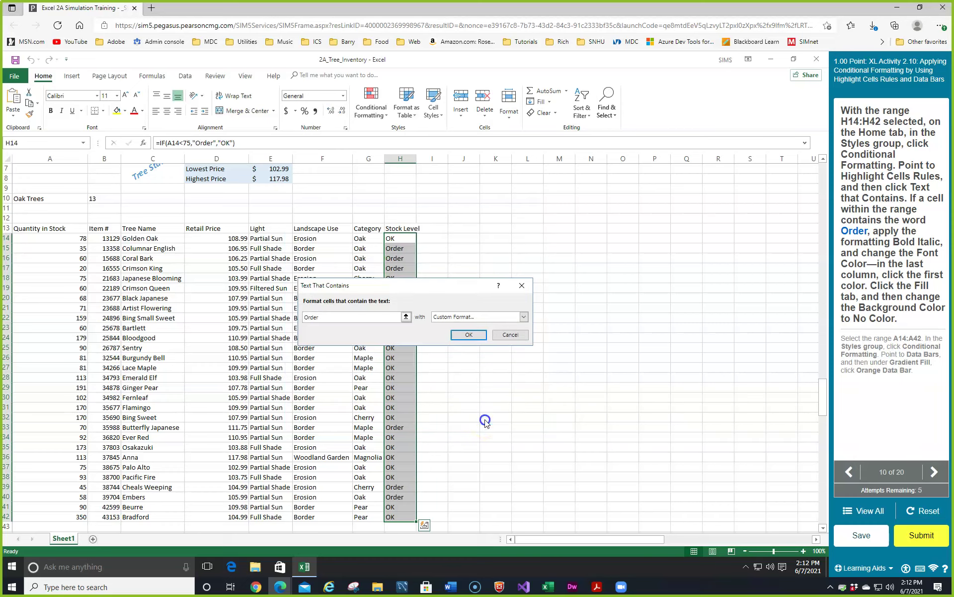
left_click(465, 335)
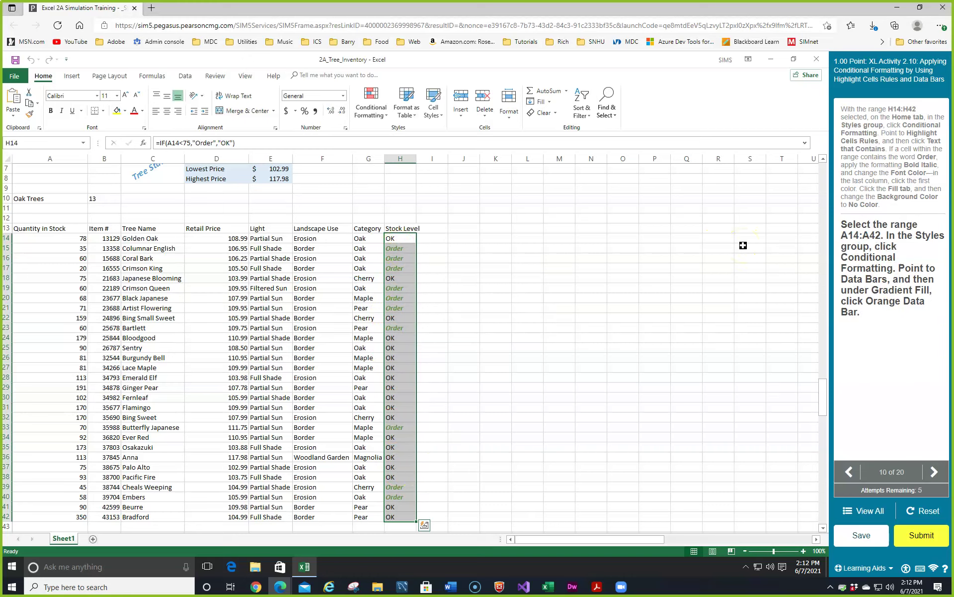
Step: Apply gradient-fill Orange Data Bars as conditional formatting to the quantities in range A14:A42
left_click_drag(38, 235, 26, 498)
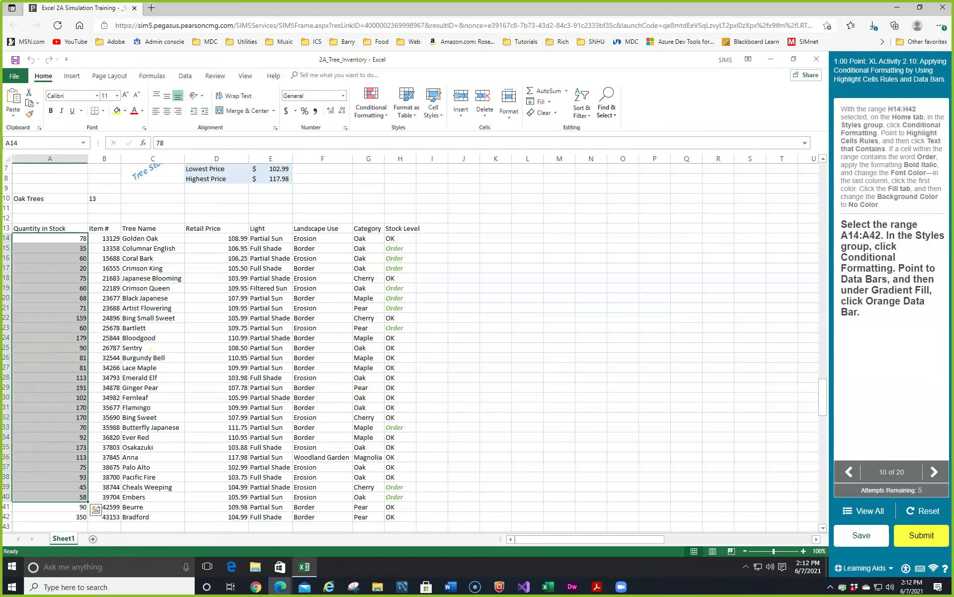
left_click(29, 142)
left_click(23, 145)
type(":a42")
key("Return")
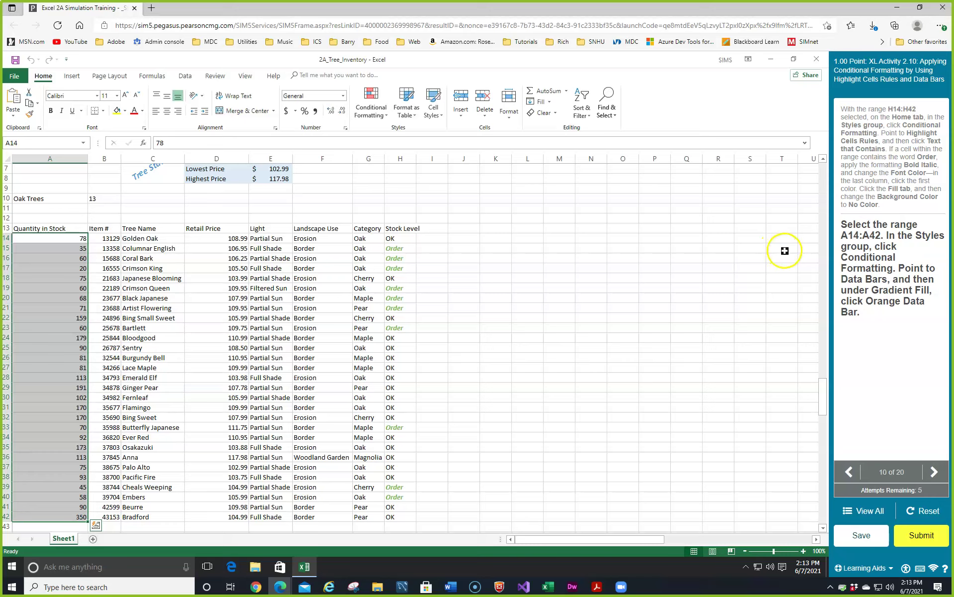
left_click(387, 116)
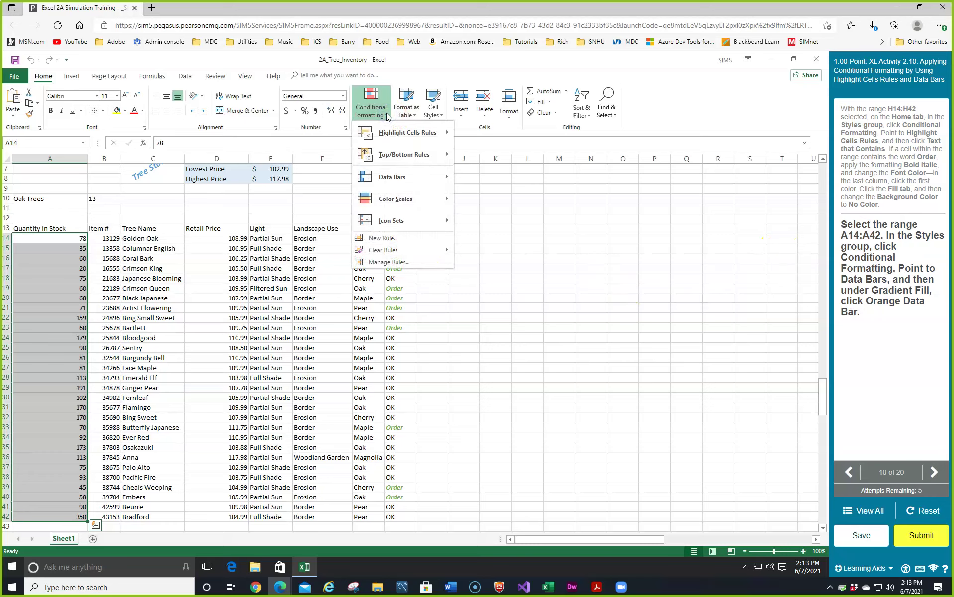
mouse_move(385, 178)
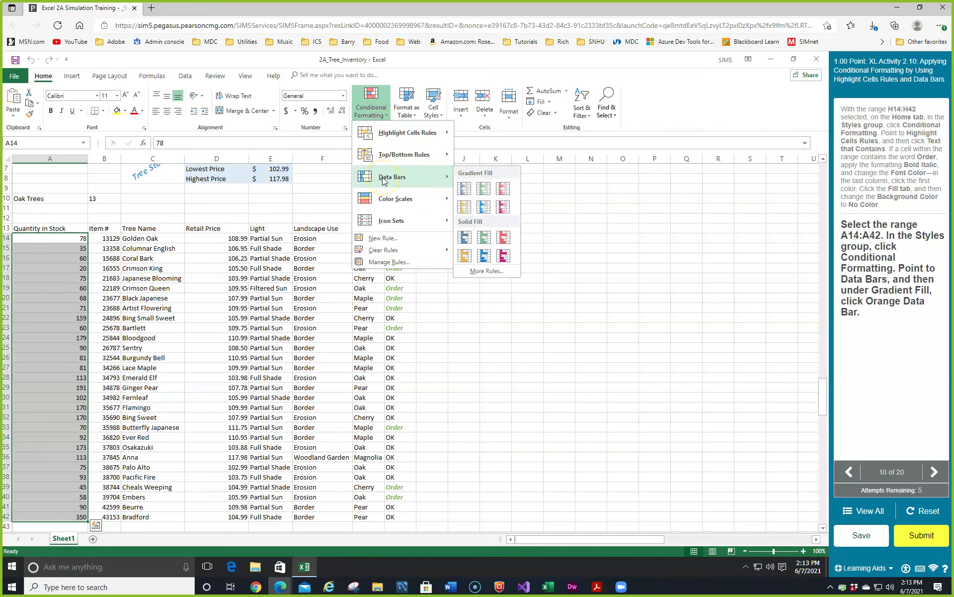
left_click(466, 209)
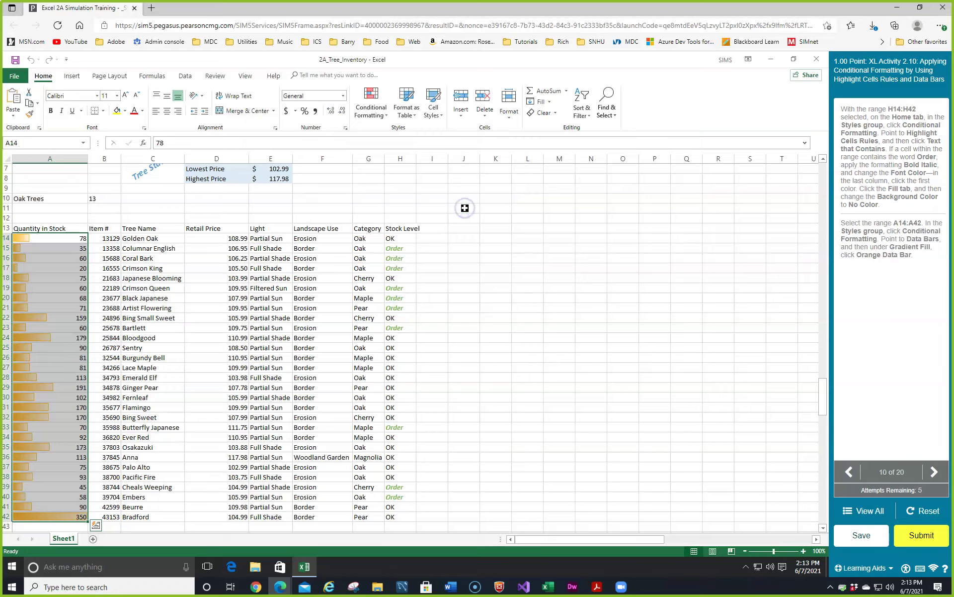